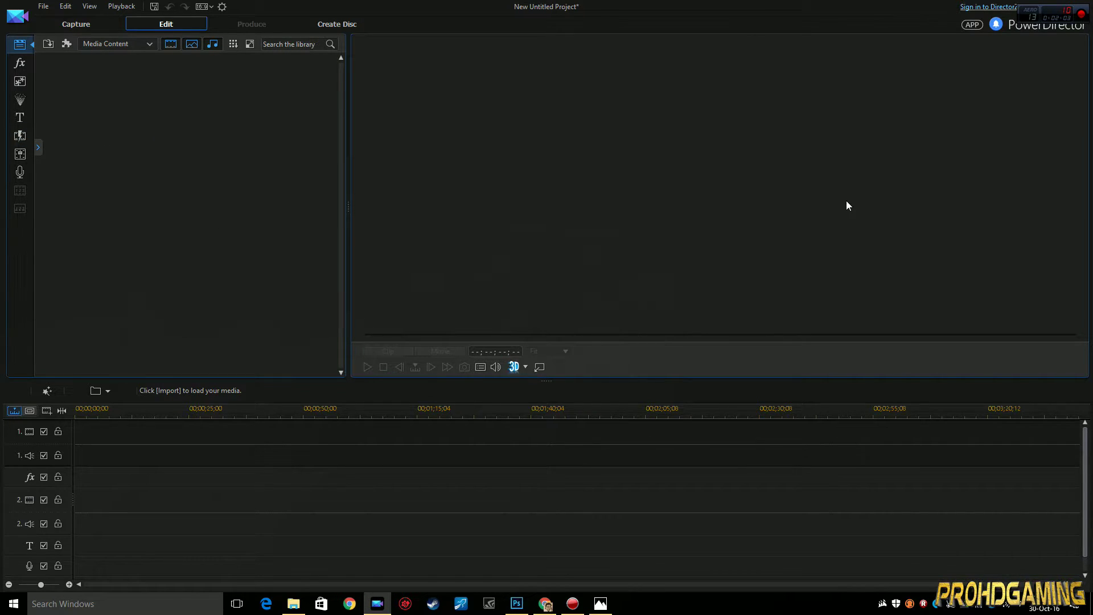
Start a blank 2D title, delete the default 'My Title' text, and browse for an image.
click(19, 117)
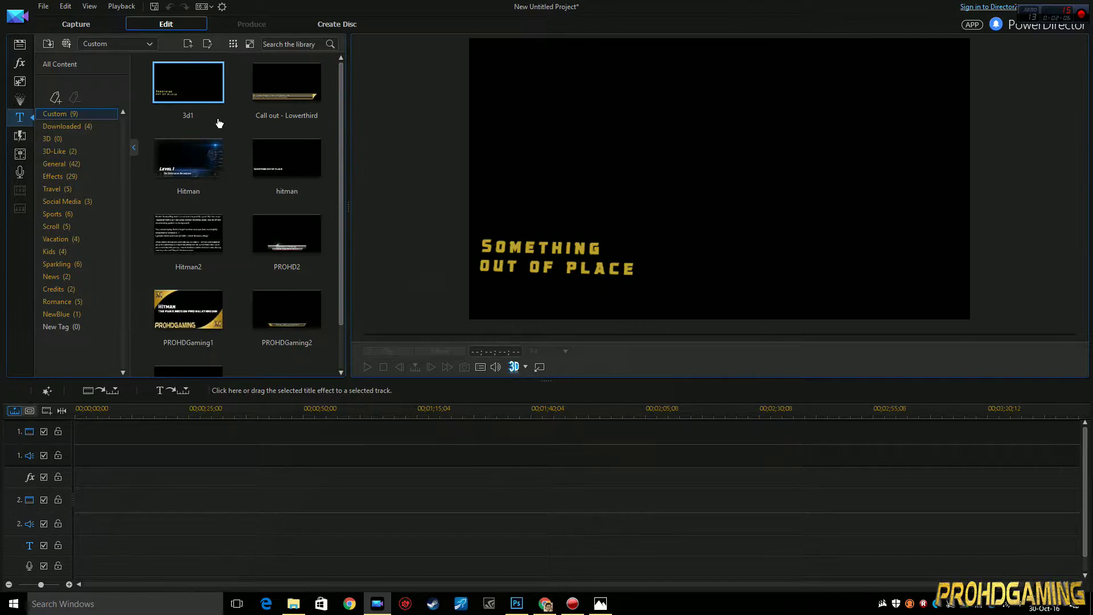
click(189, 47)
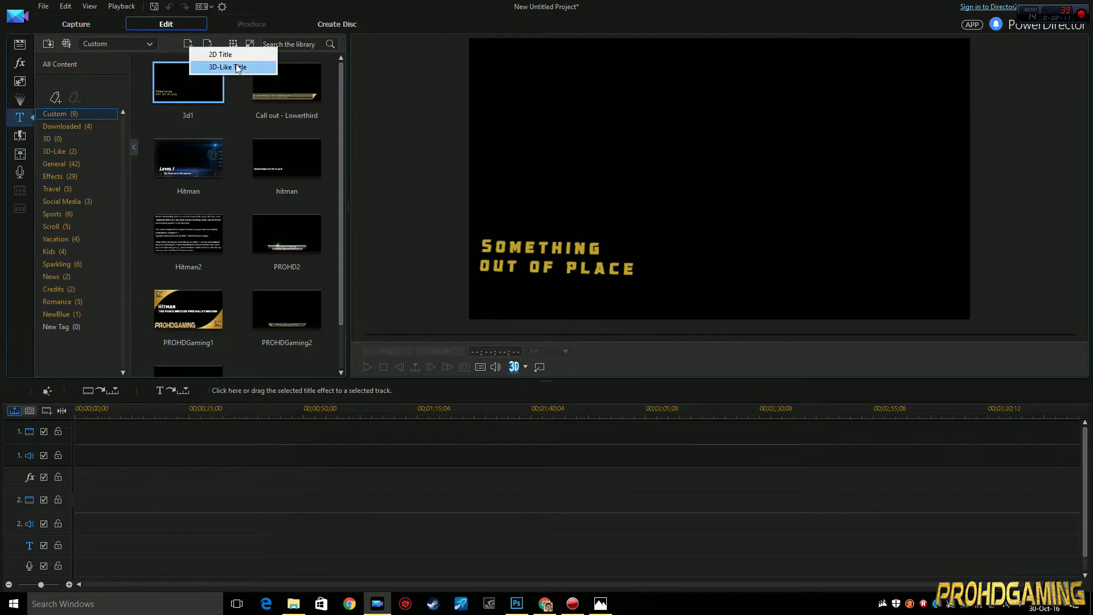
click(218, 58)
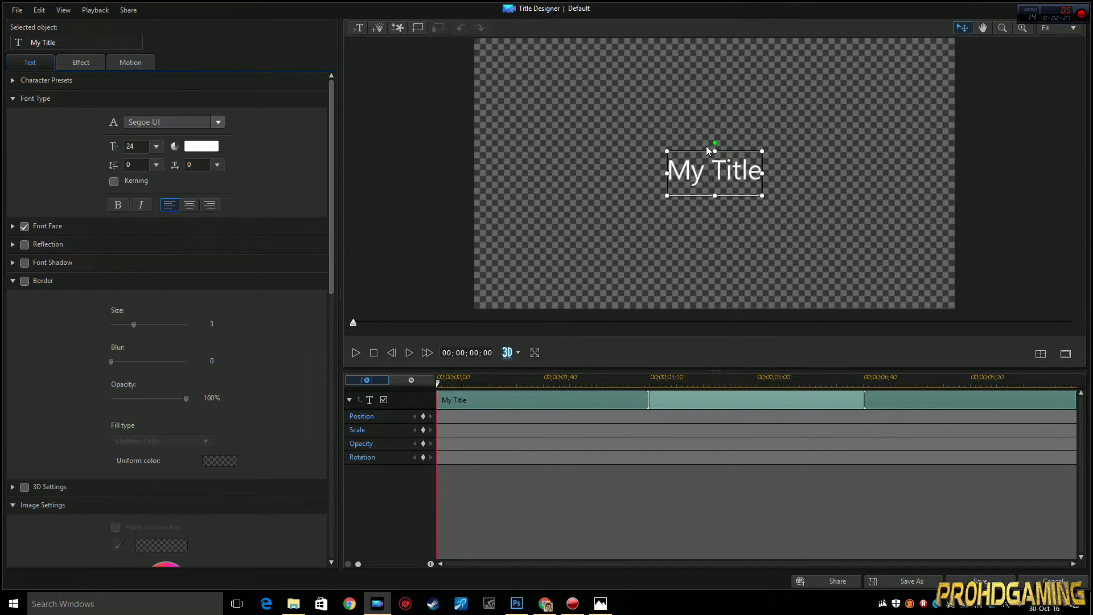
key(Delete)
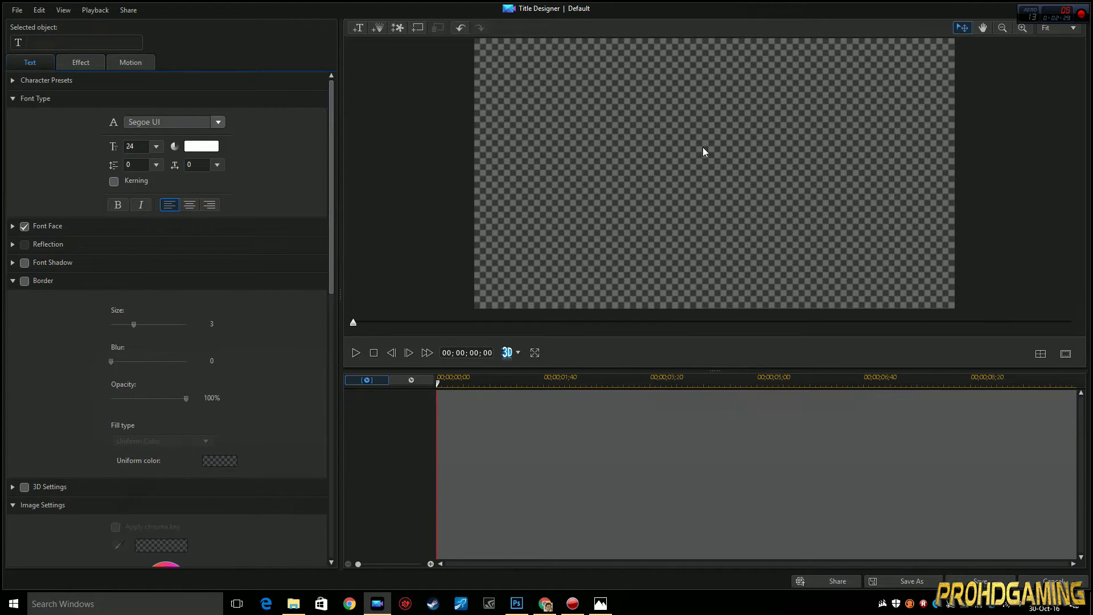
click(397, 28)
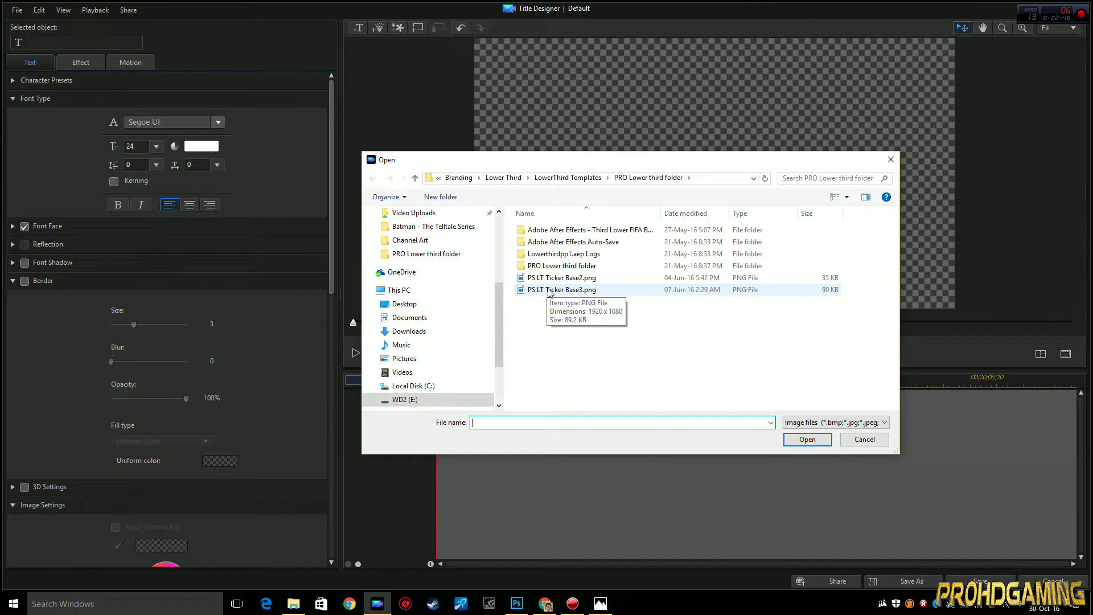
Add PS LT Ticker Base3.png and stretch the bar across the bottom of the frame.
double_click(550, 292)
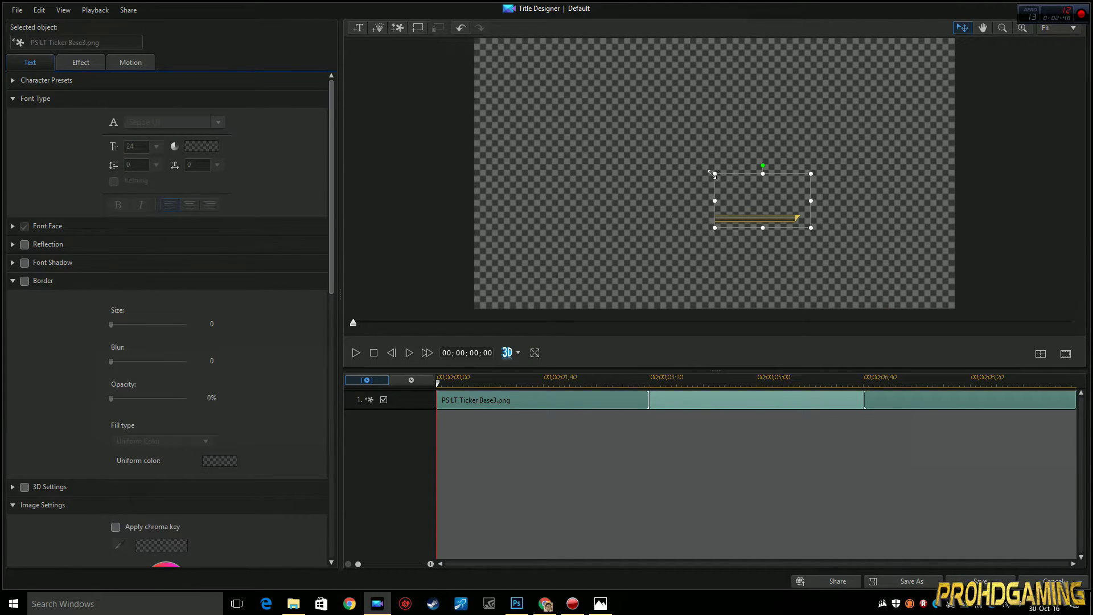
drag(711, 174, 474, 38)
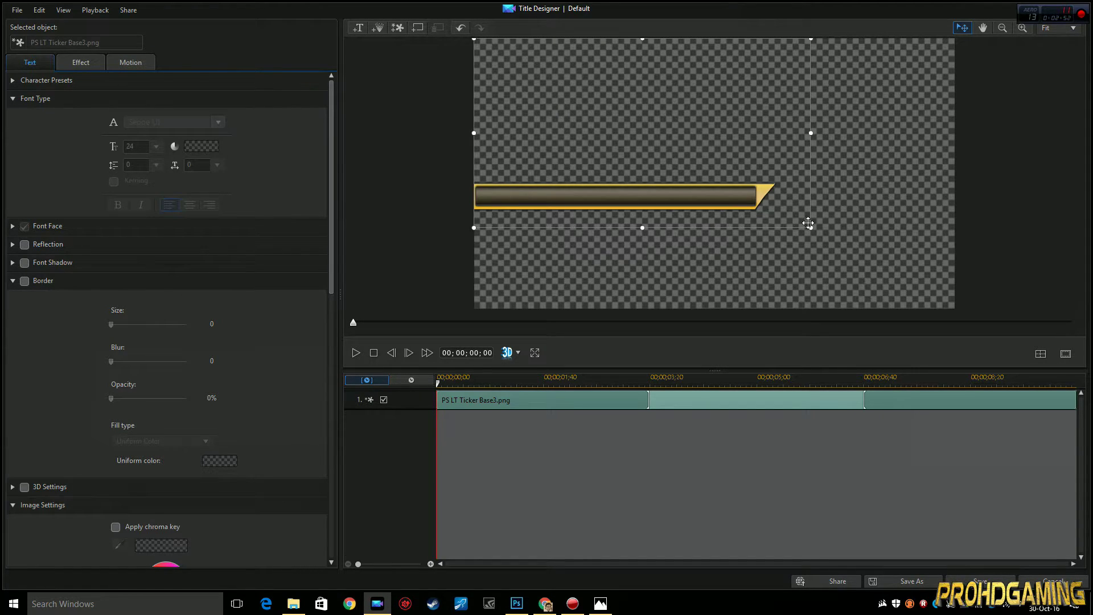
drag(809, 223, 954, 314)
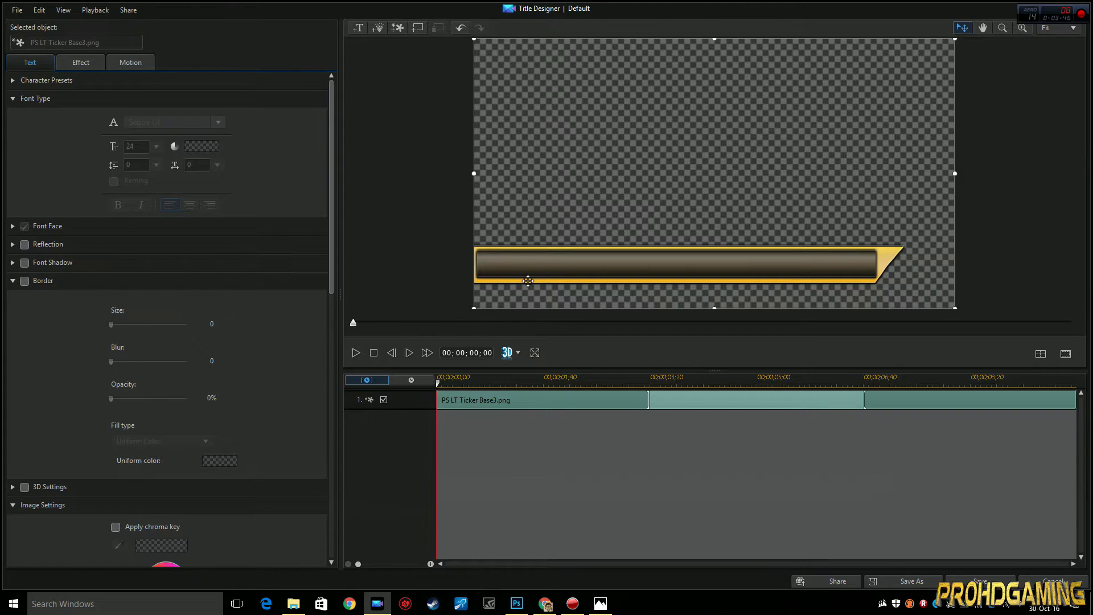
click(356, 356)
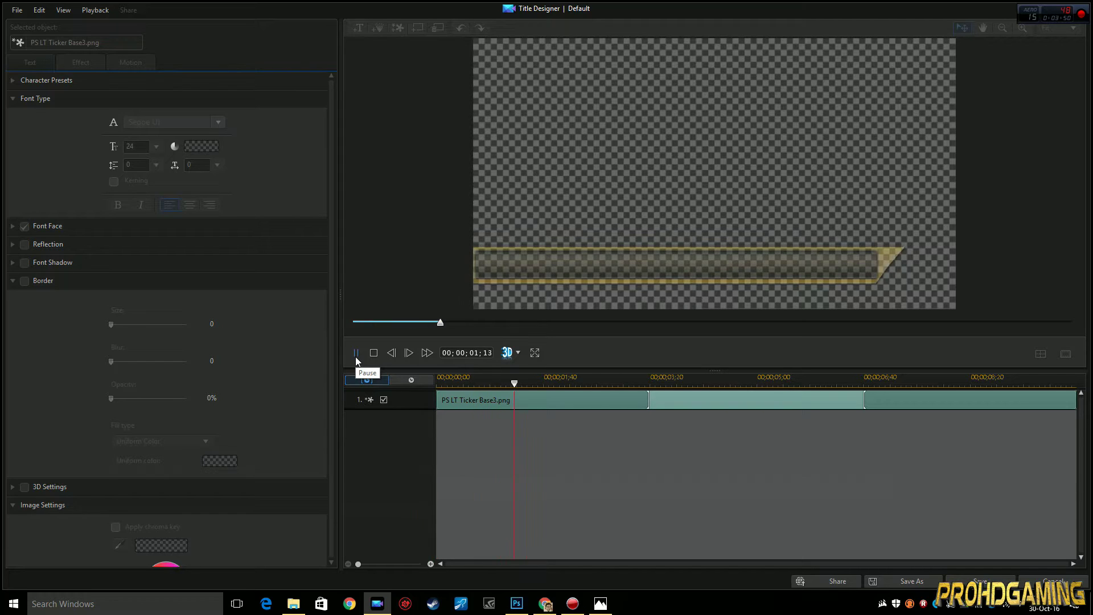
click(356, 353)
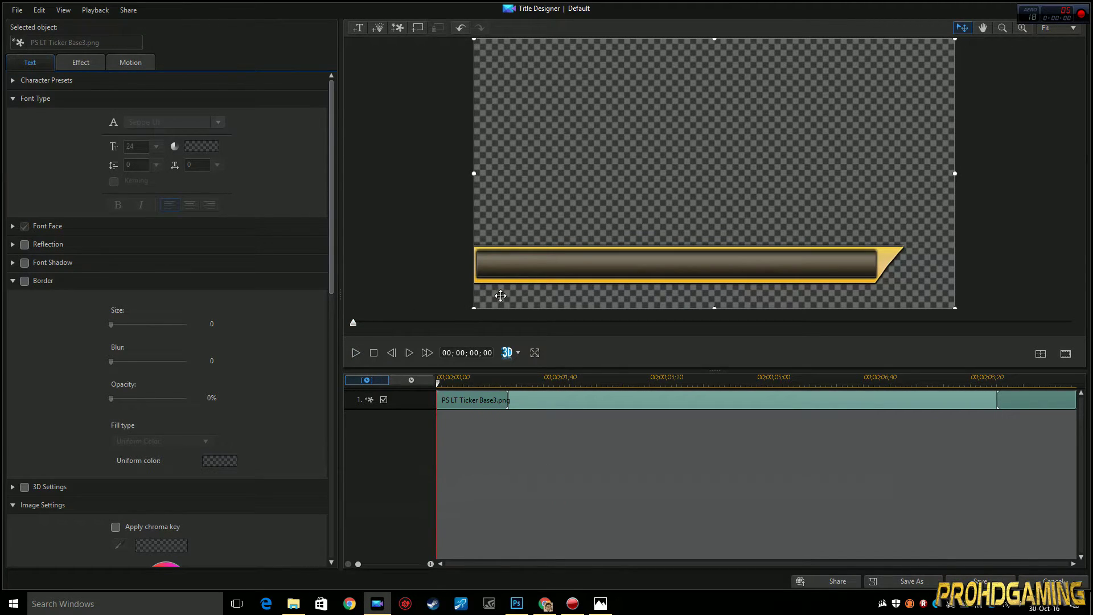
click(81, 64)
click(31, 63)
key(space)
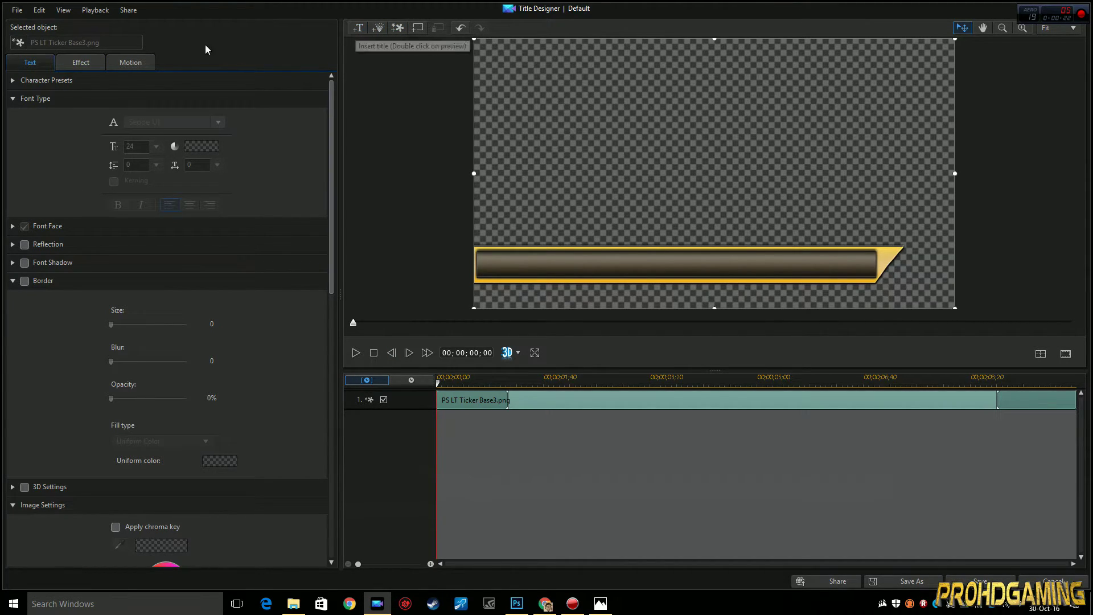
Type 'Please subscribe to my Channel' on the ticker bar and shrink it to fit inside.
click(491, 257)
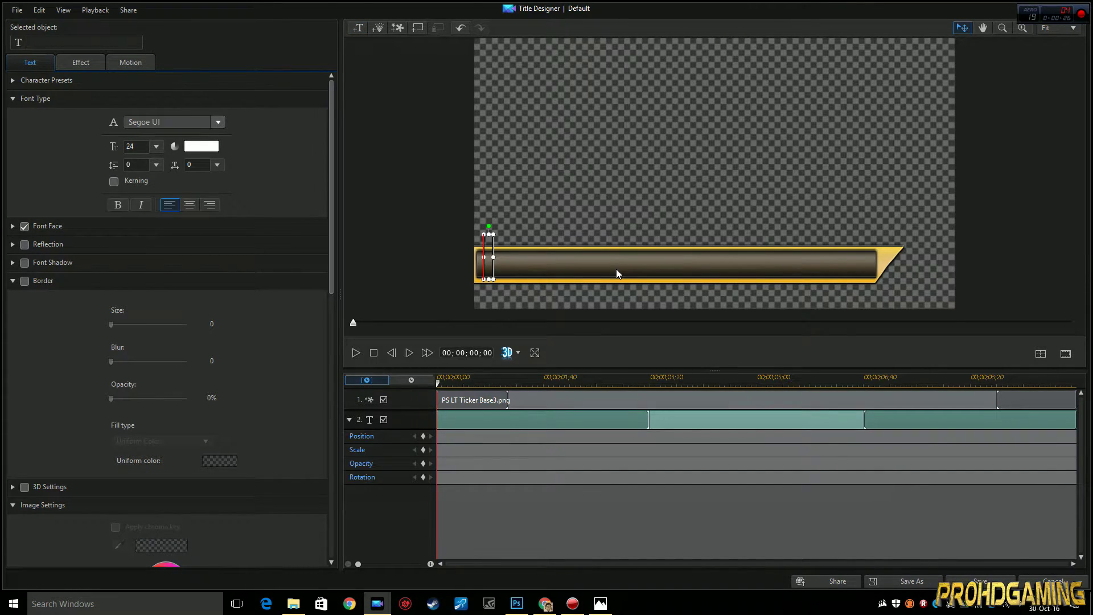
text(Please sub)
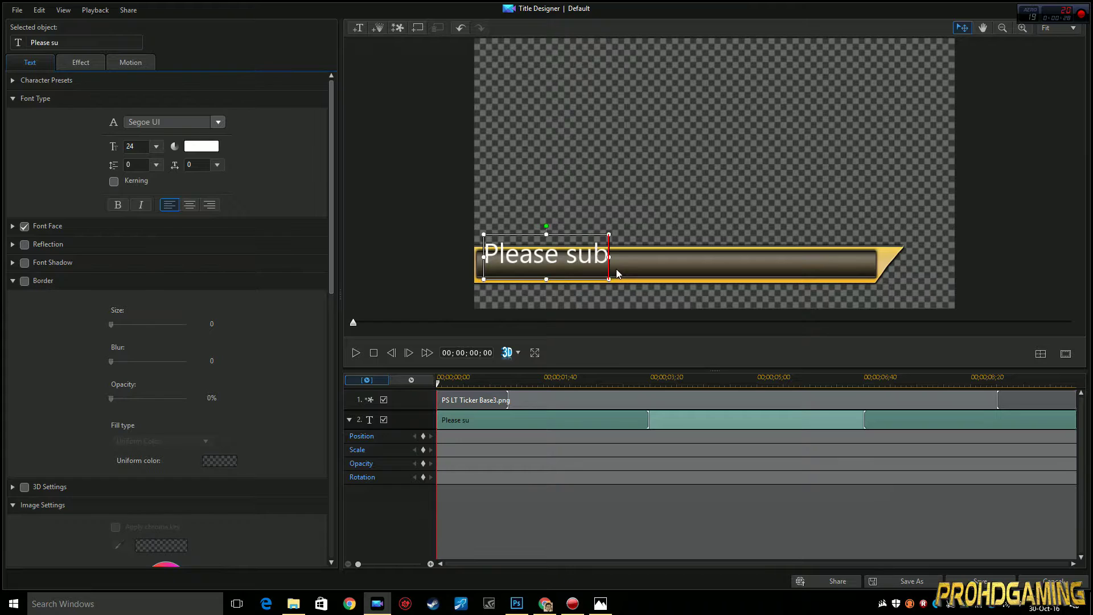
text(scrfib)
key(BackSpace)
key(BackSpace)
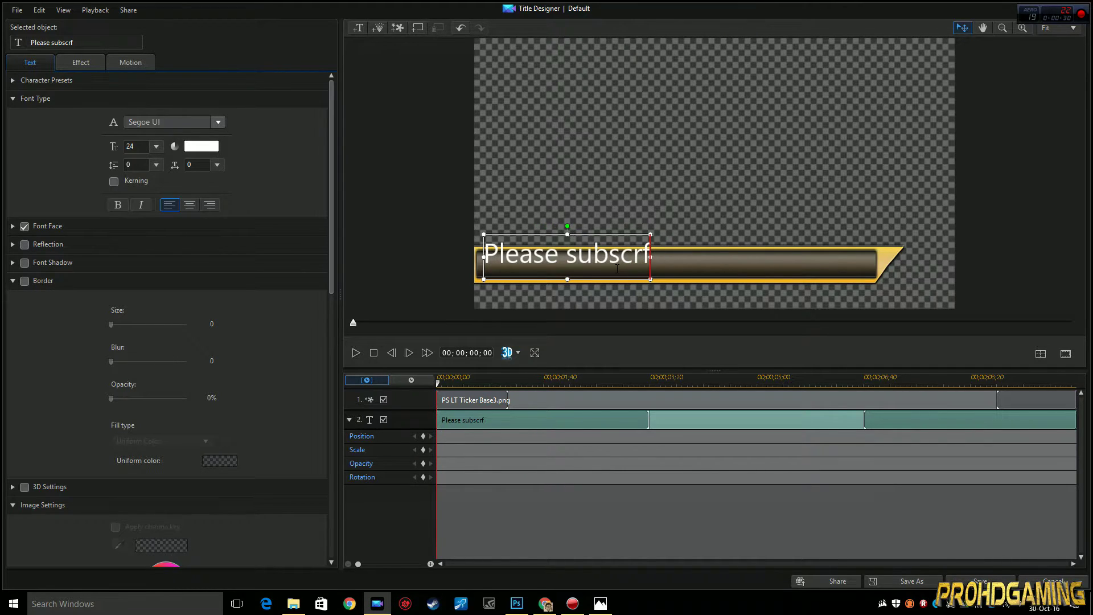
key(BackSpace)
text(b)
key(BackSpace)
text(ibe t)
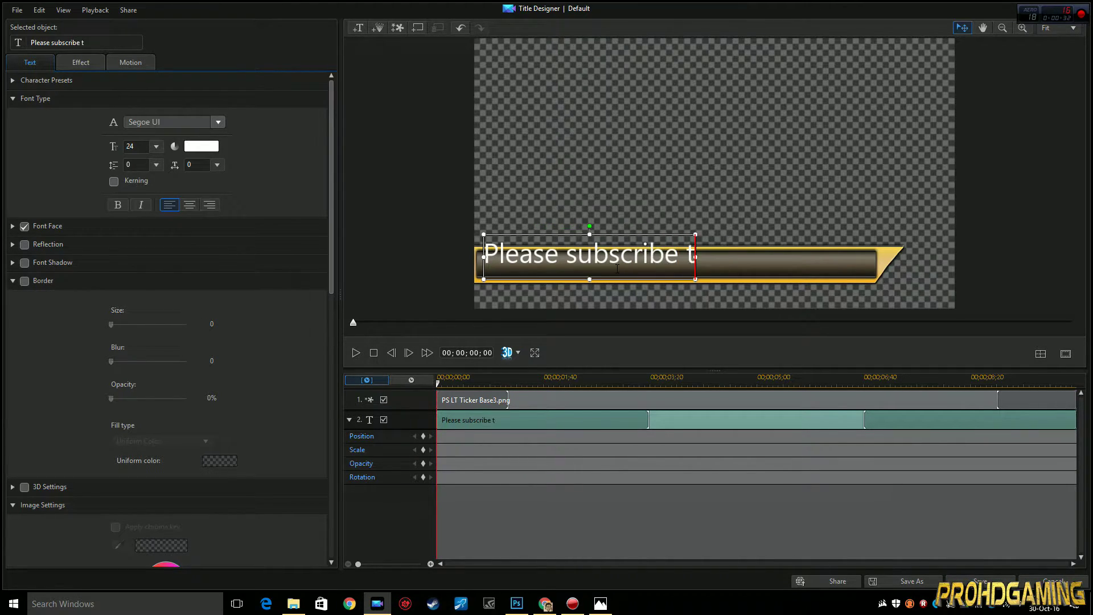
text(o my Channe)
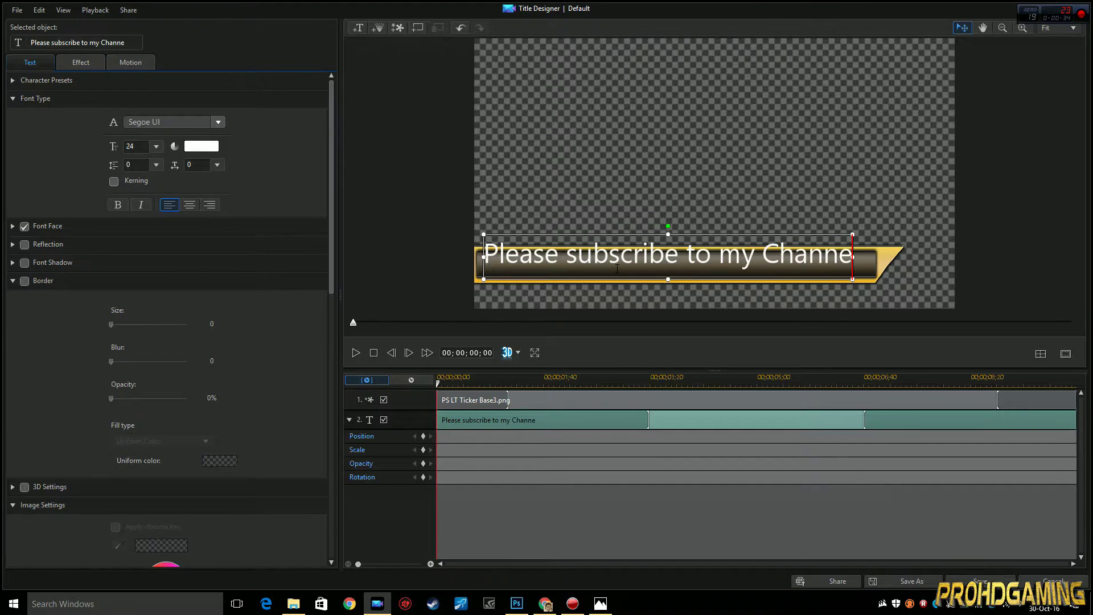
text(;l)
key(BackSpace)
key(BackSpace)
text(l)
drag(860, 232, 841, 251)
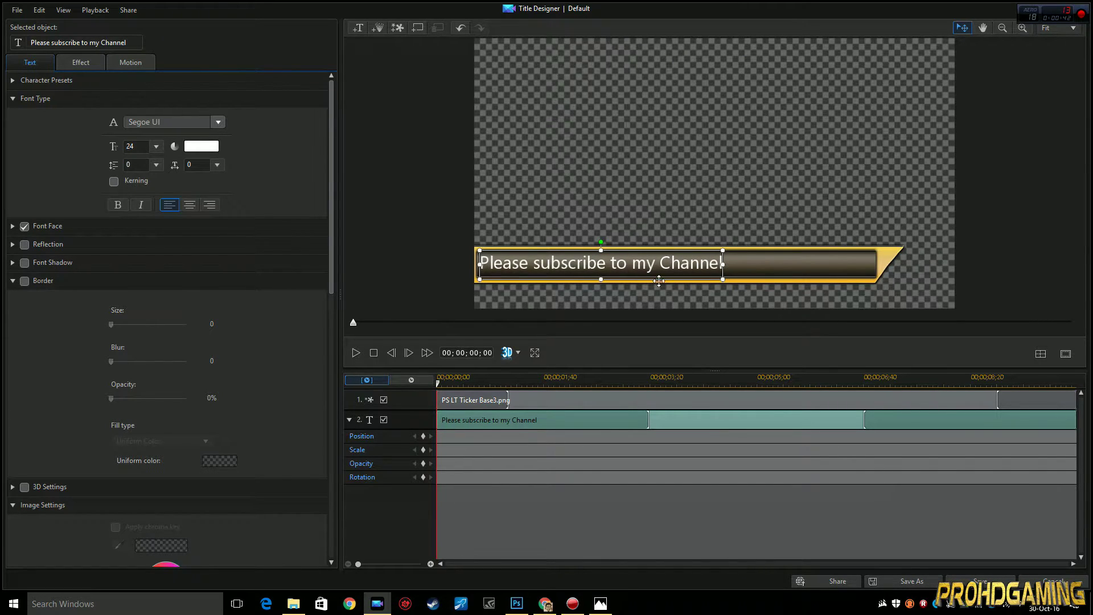
key(ctrl+a)
Set the text font to Segoe UI Black with a black border of size 7.
click(216, 122)
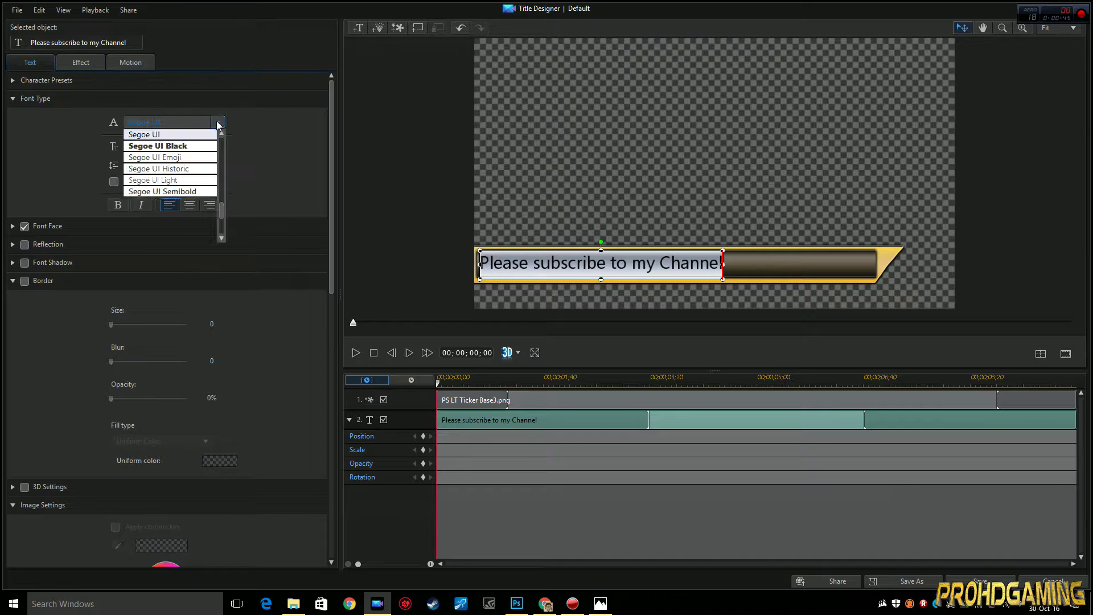
click(165, 147)
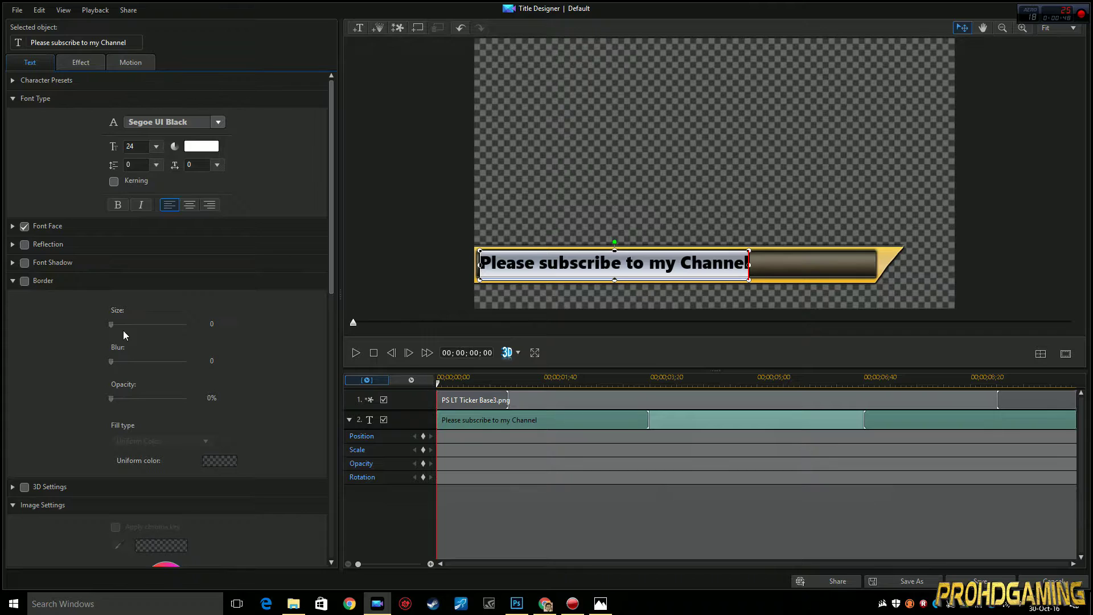
click(24, 282)
click(220, 461)
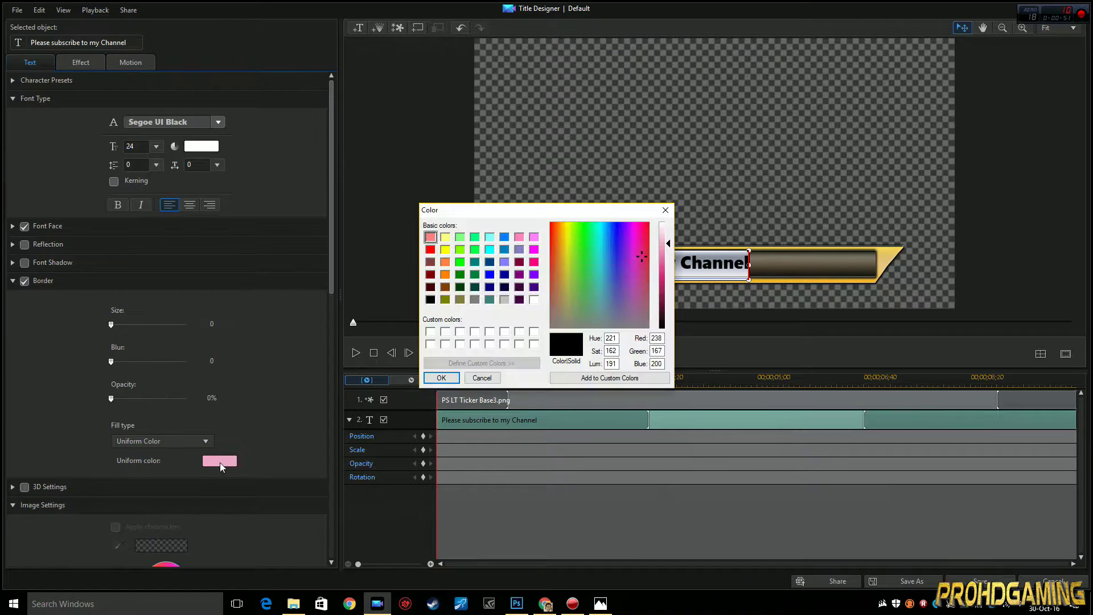
click(429, 300)
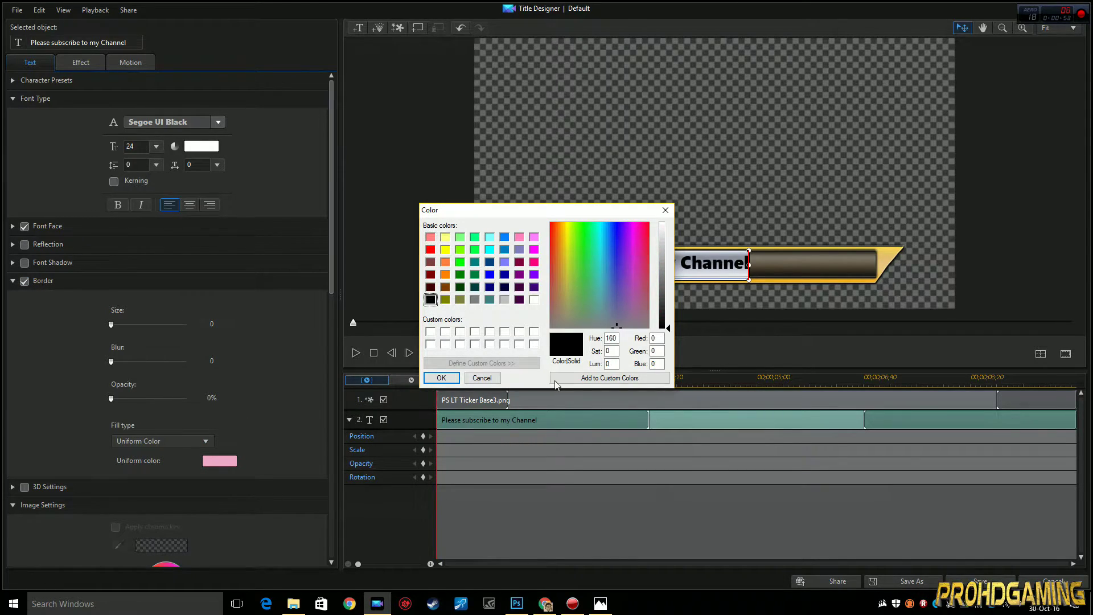
click(441, 378)
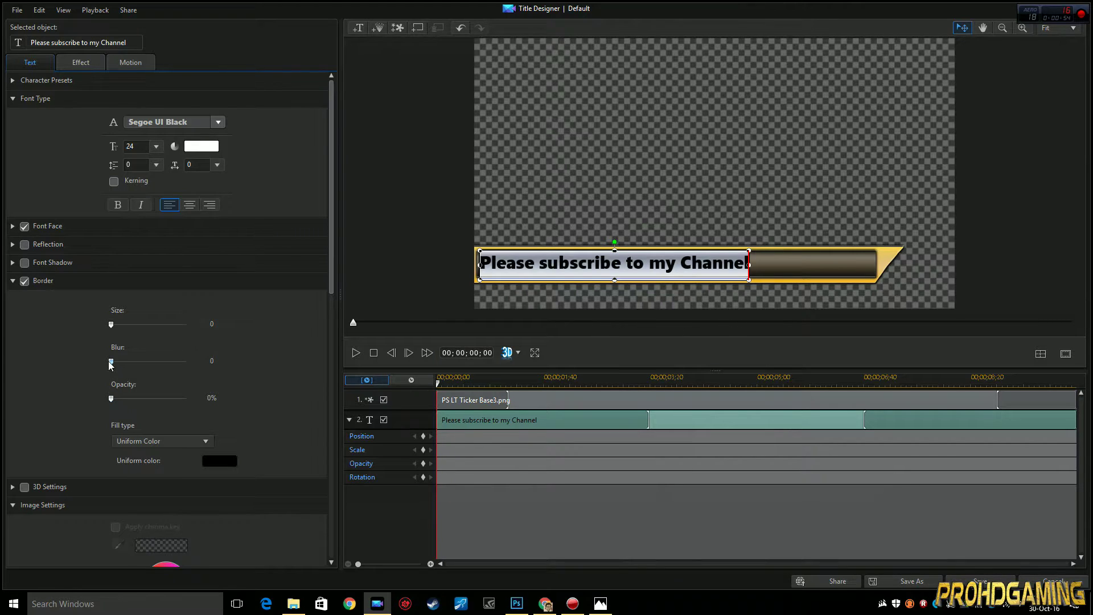
click(774, 264)
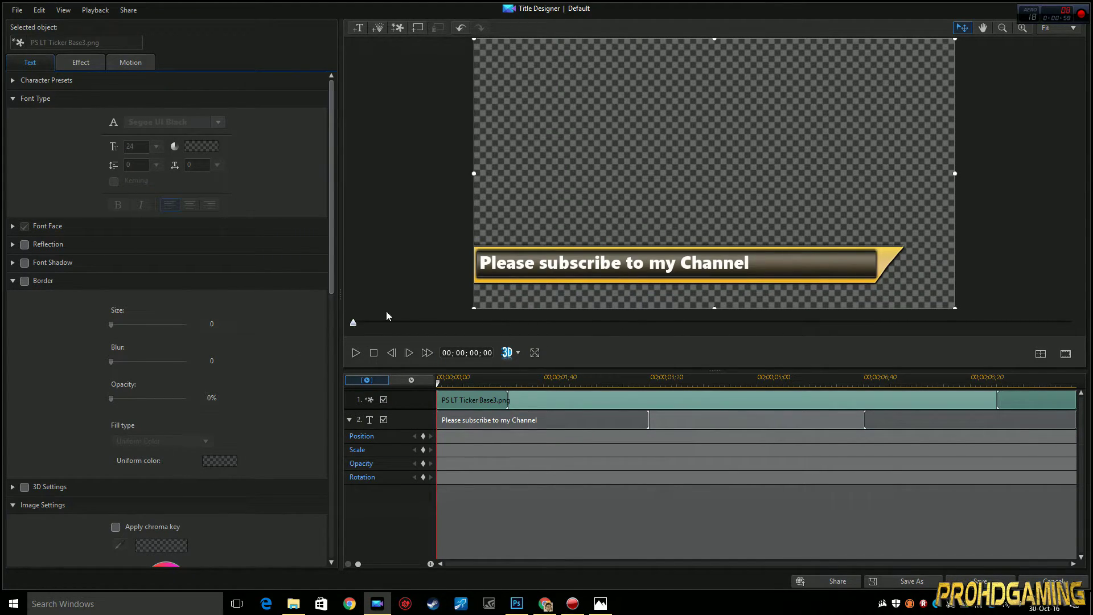
click(568, 262)
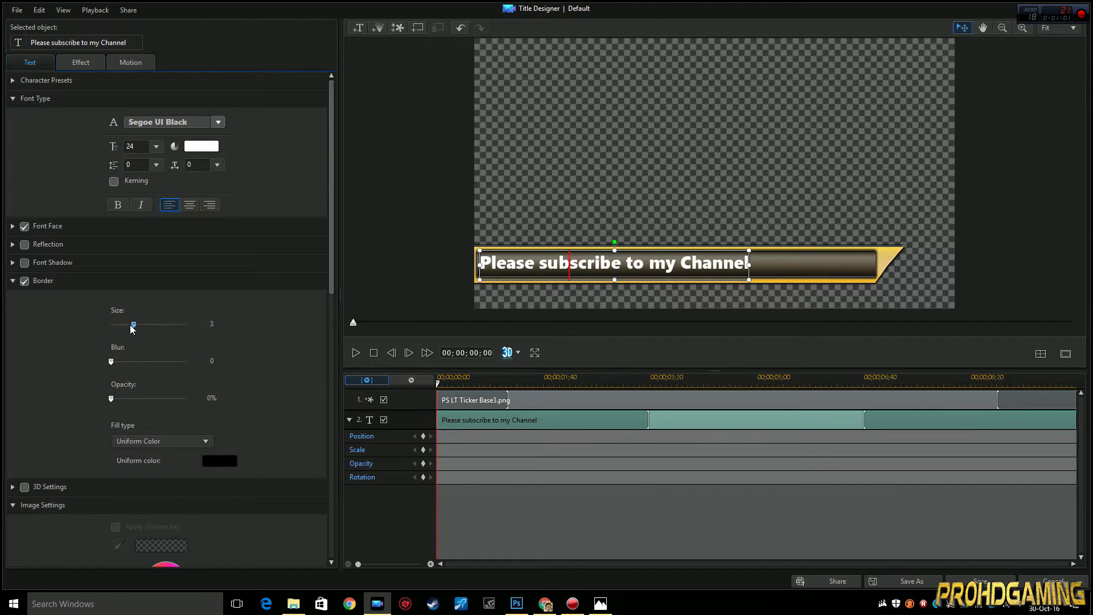
click(789, 262)
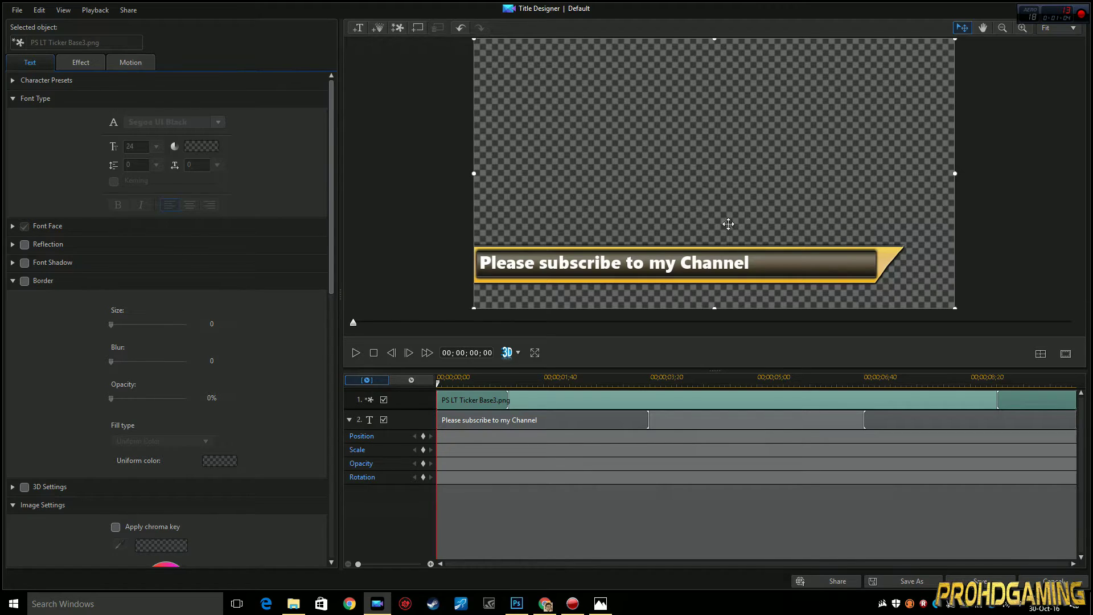
Retime the text clip to run from 00;00;01;07 to 00;00;08;44 and preview it.
click(462, 421)
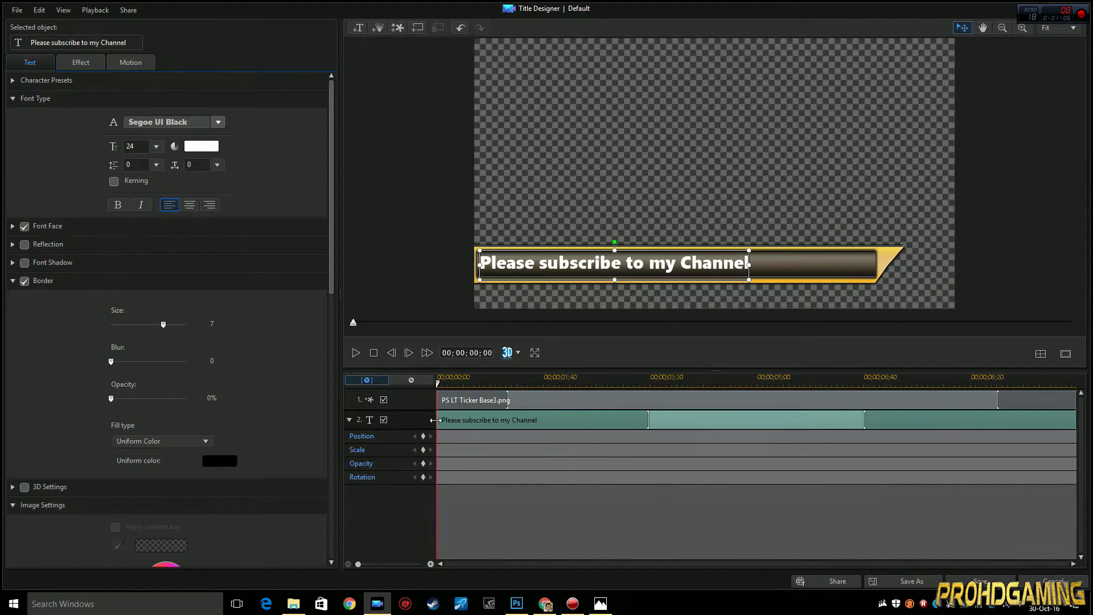
drag(437, 423, 510, 423)
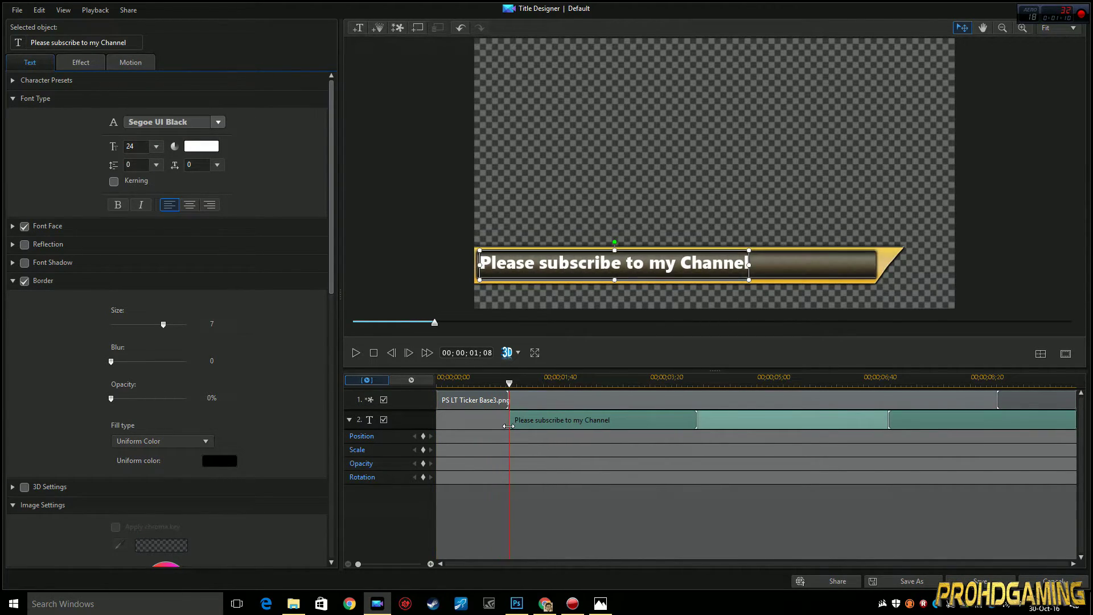
drag(697, 422, 534, 421)
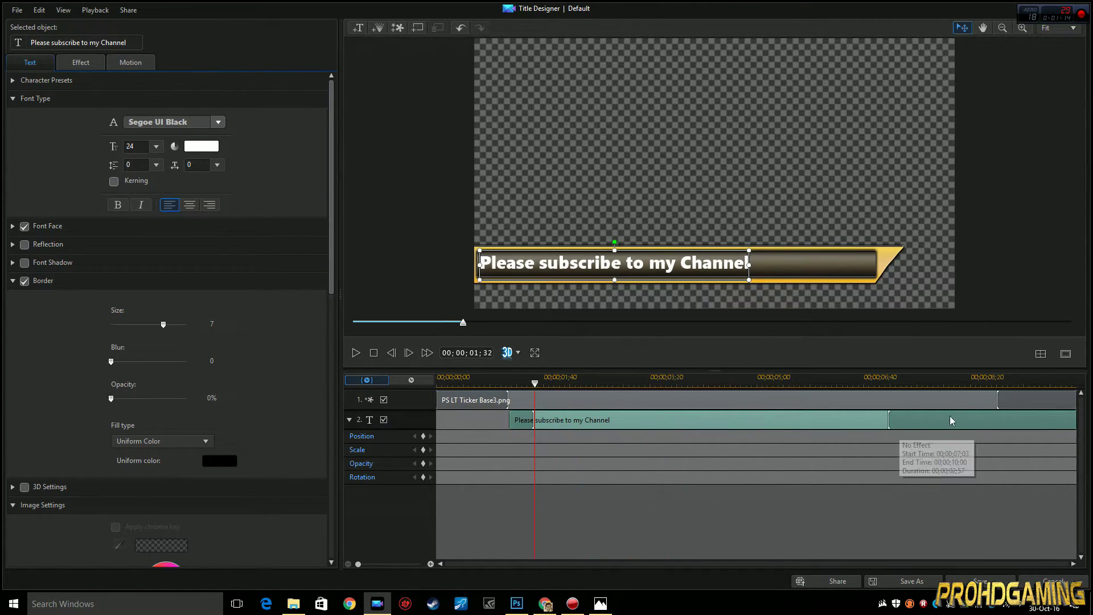
drag(1050, 424, 968, 426)
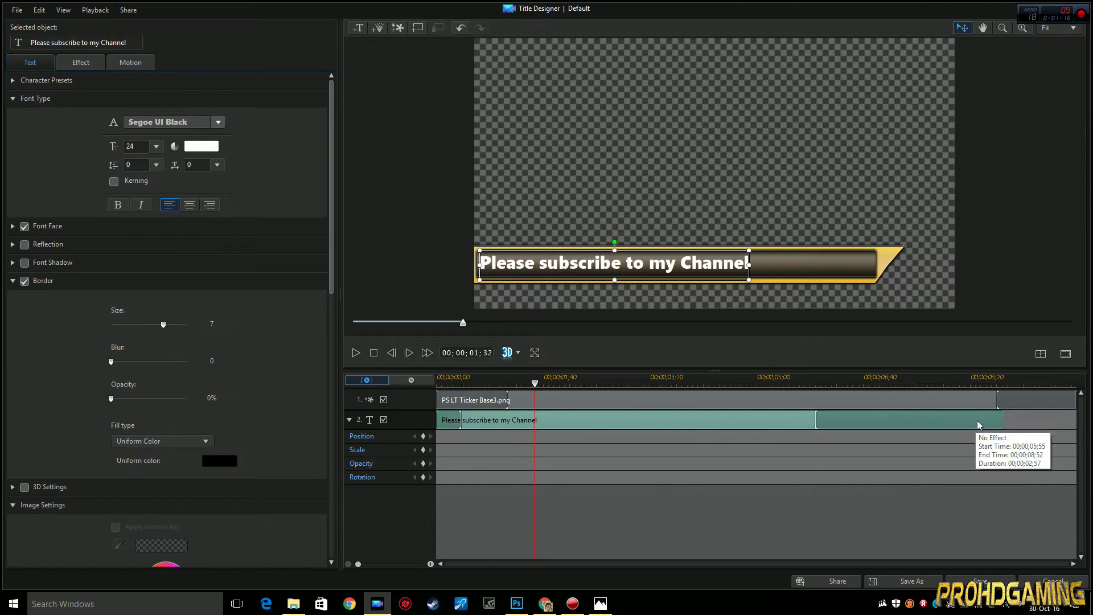
click(989, 425)
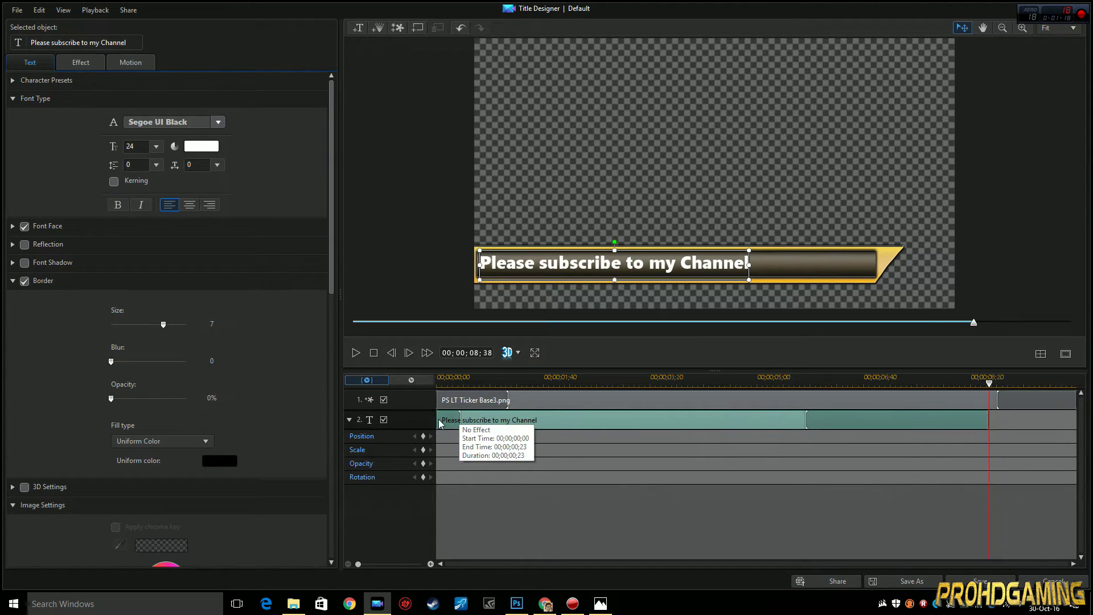
drag(438, 424, 508, 424)
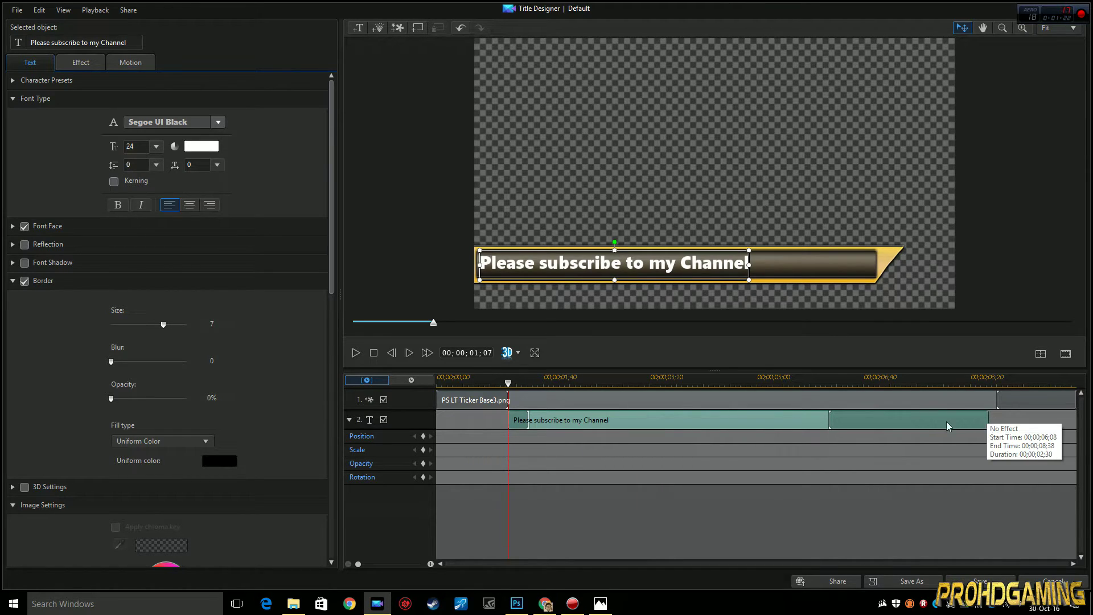
drag(830, 427, 389, 403)
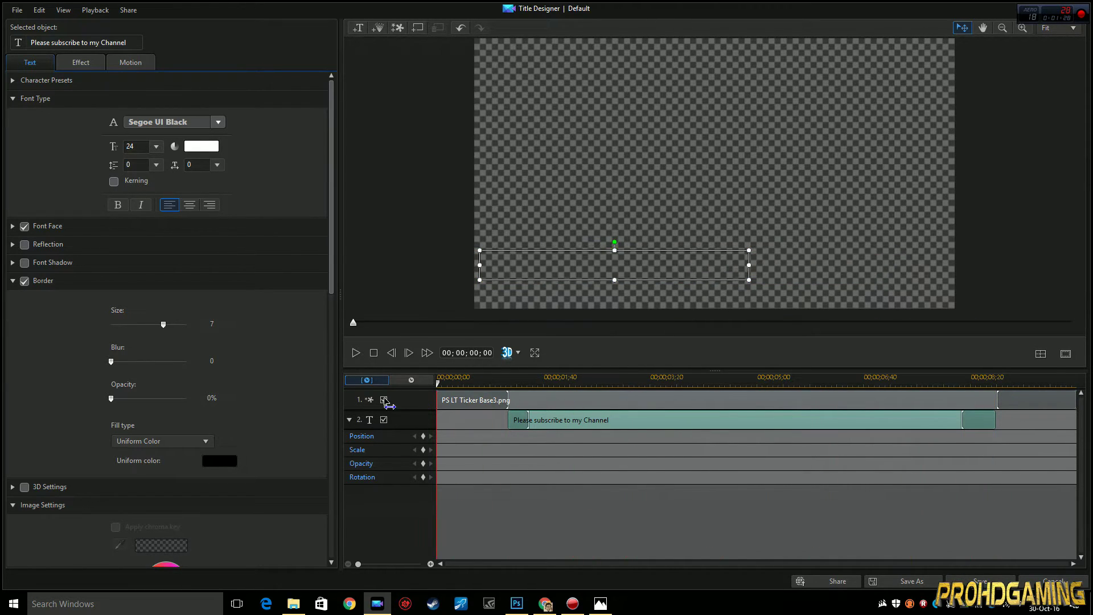
key(space)
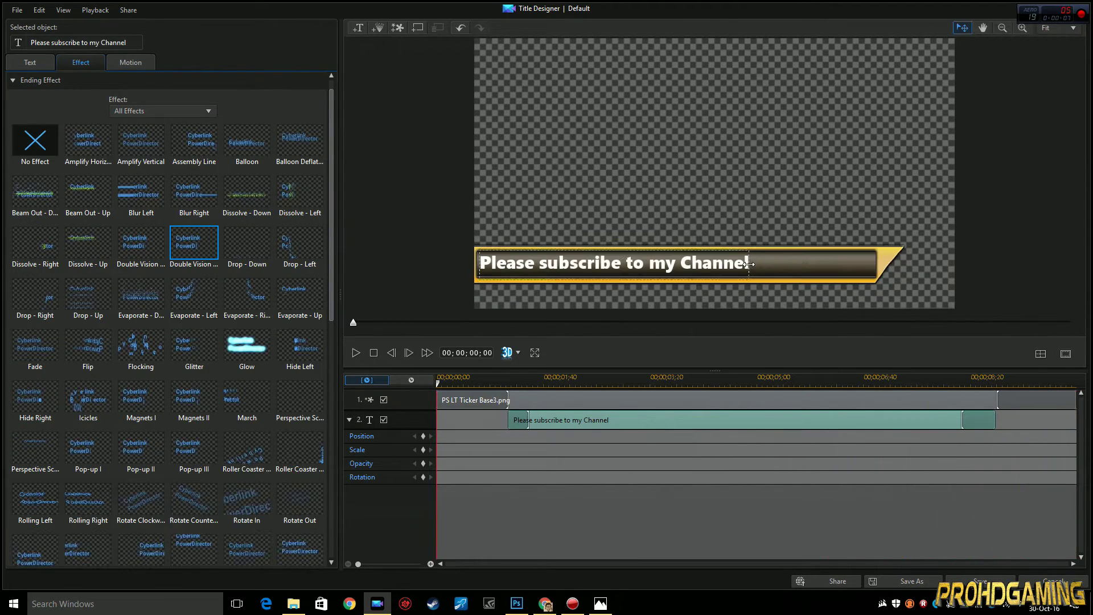
Enlarge the subscribe text to fill the ticker bar and nudge it slightly right and down.
drag(787, 269, 825, 291)
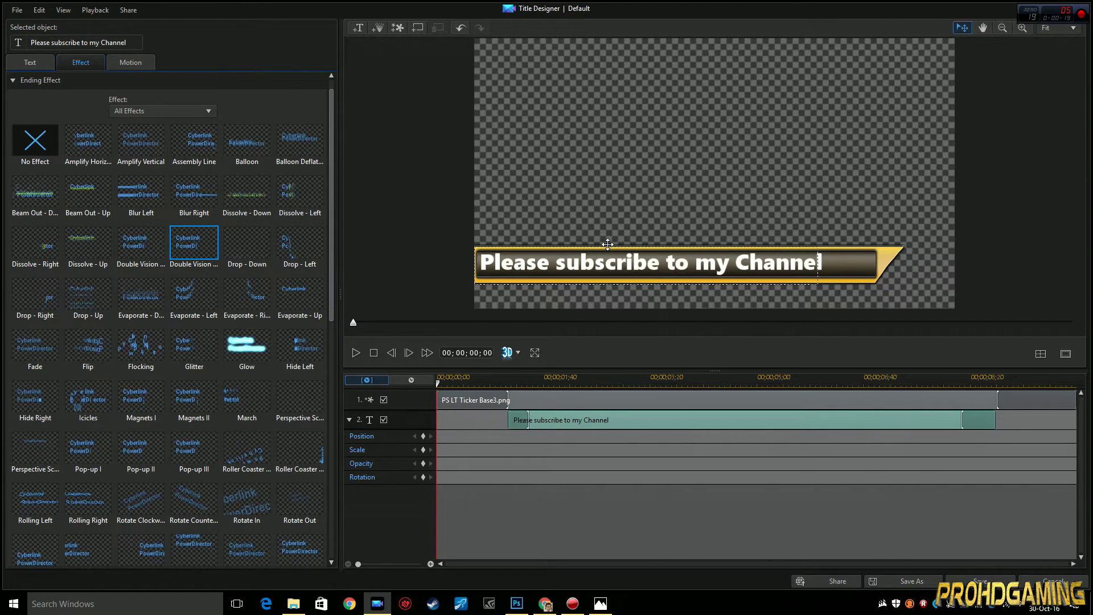
key(Left)
key(Left)
key(Left)
key(Left)
key(Right)
key(Right)
key(Right)
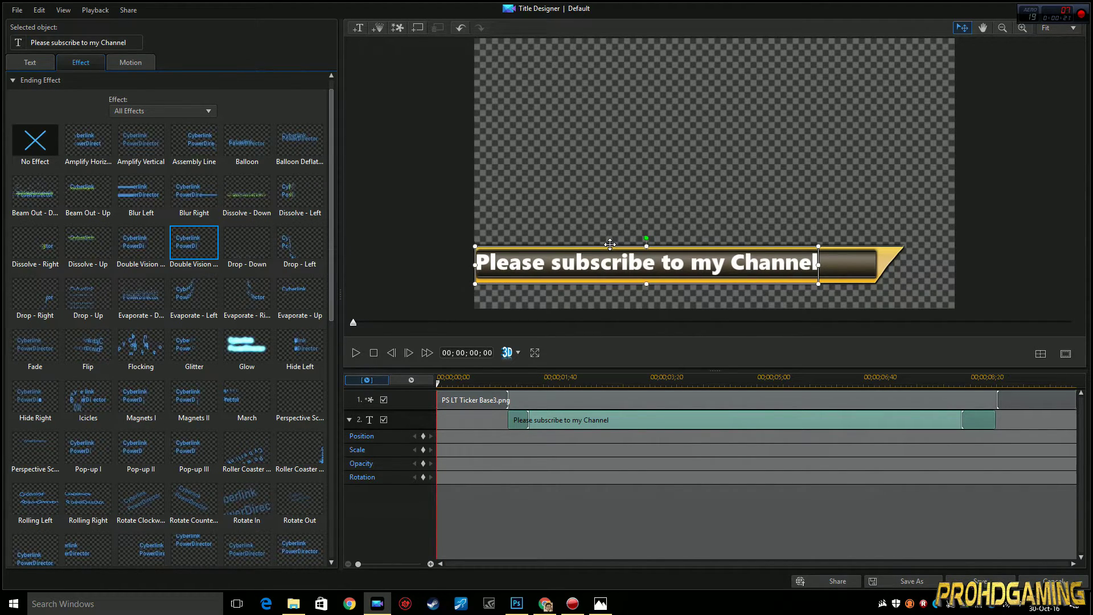
key(Down)
key(Down)
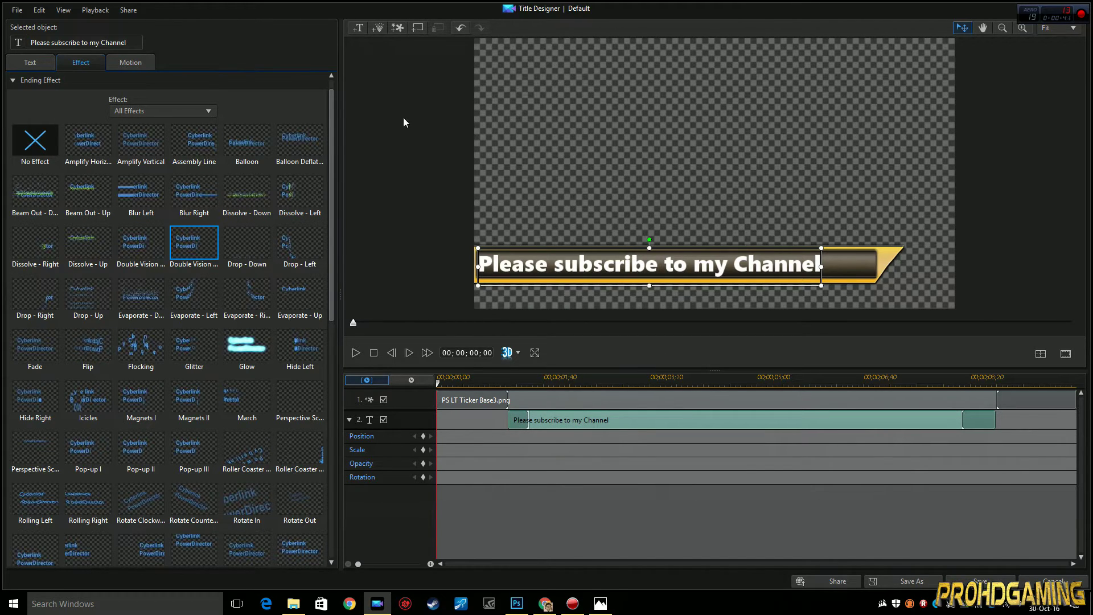
Inspect the timings of the ticker bar image clip and the title text clip.
click(35, 63)
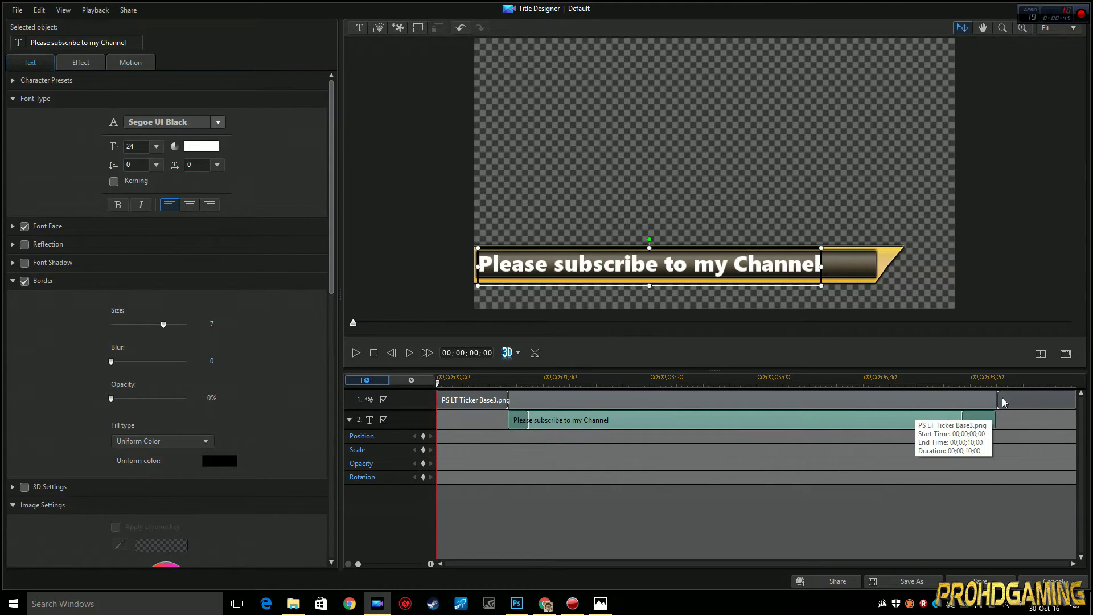
drag(995, 398, 1000, 400)
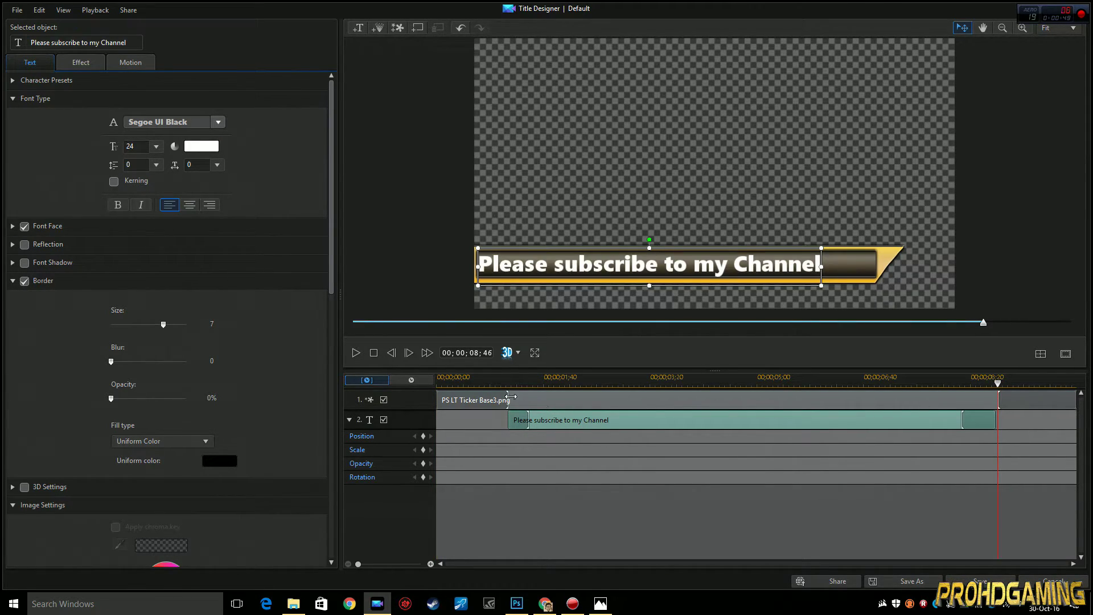
click(498, 403)
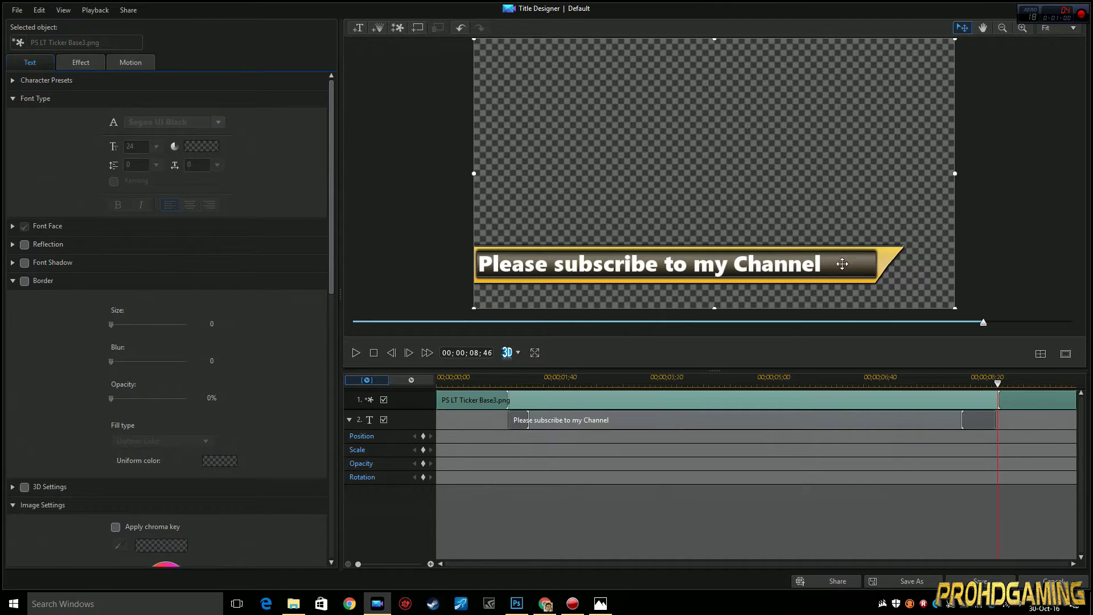
click(672, 426)
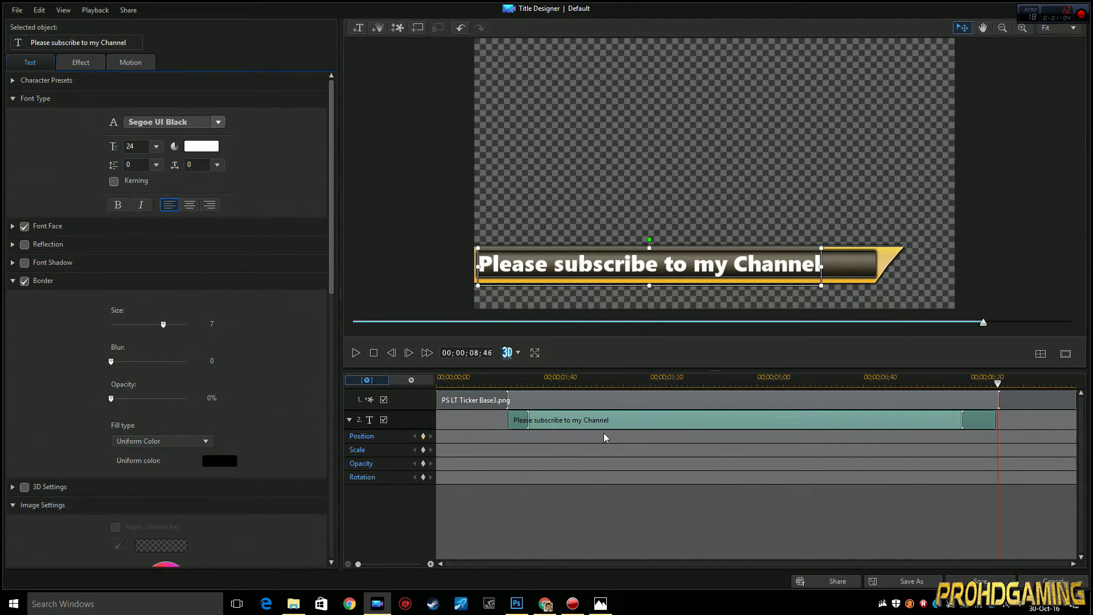
click(525, 399)
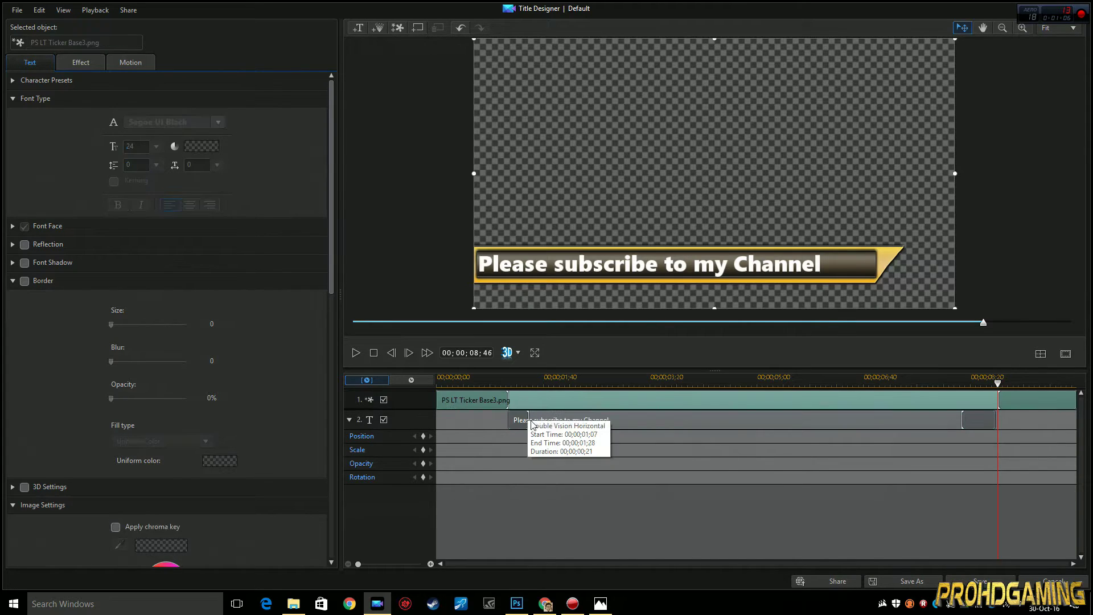
click(495, 419)
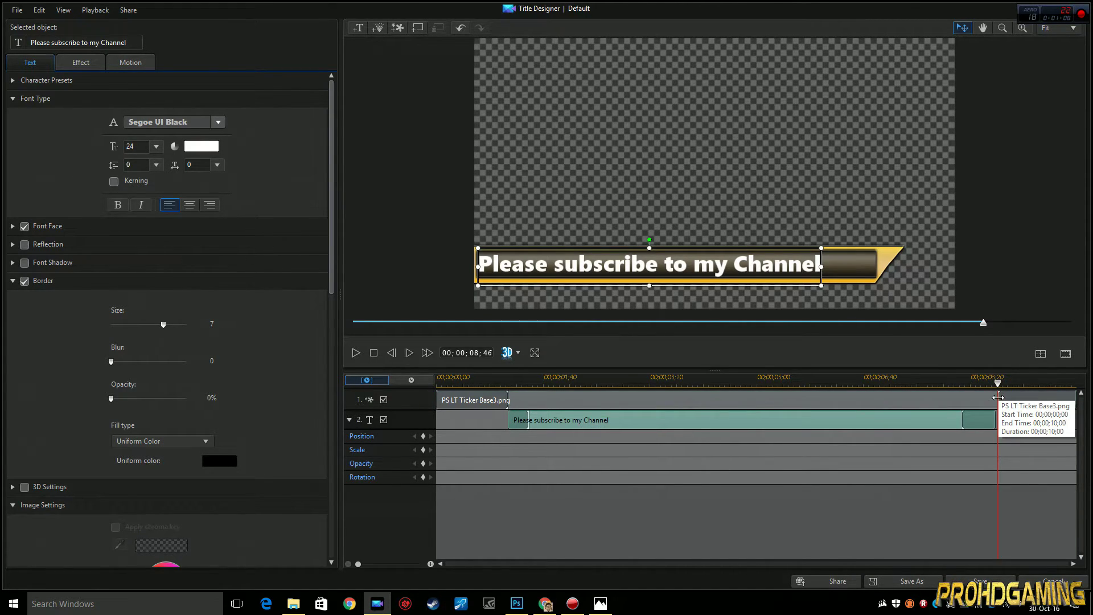
Move the text clip's ending-effect marker to shorten its ending section.
click(508, 400)
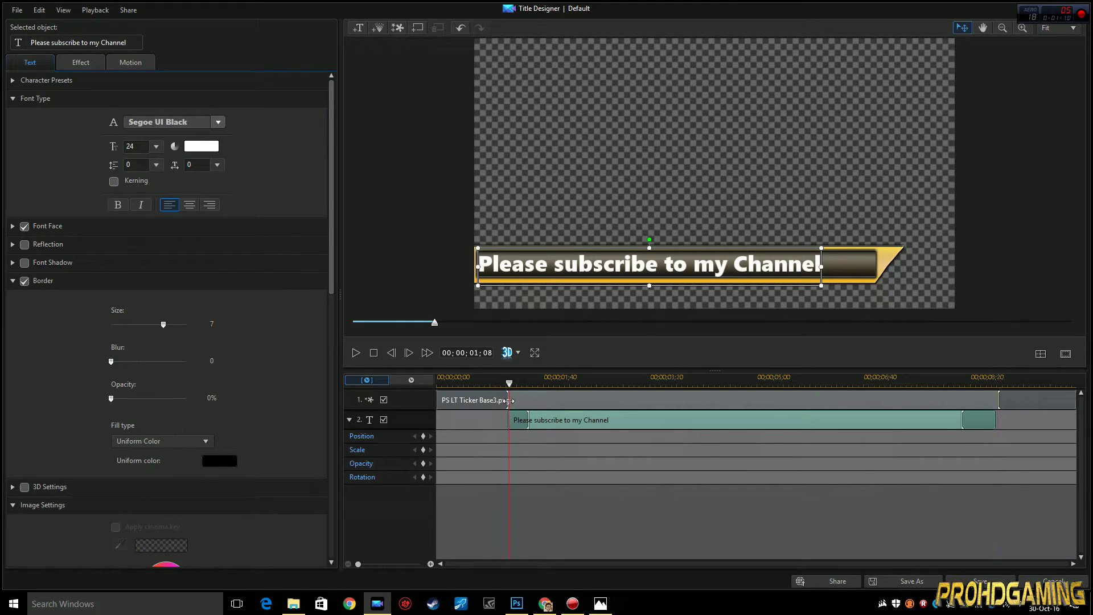
click(995, 401)
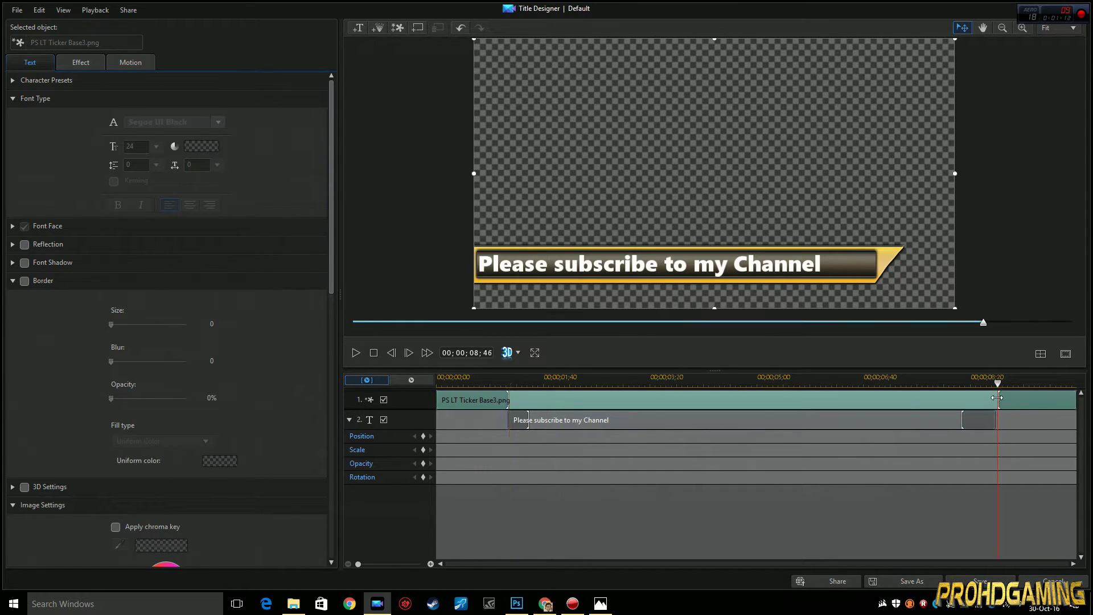
click(662, 429)
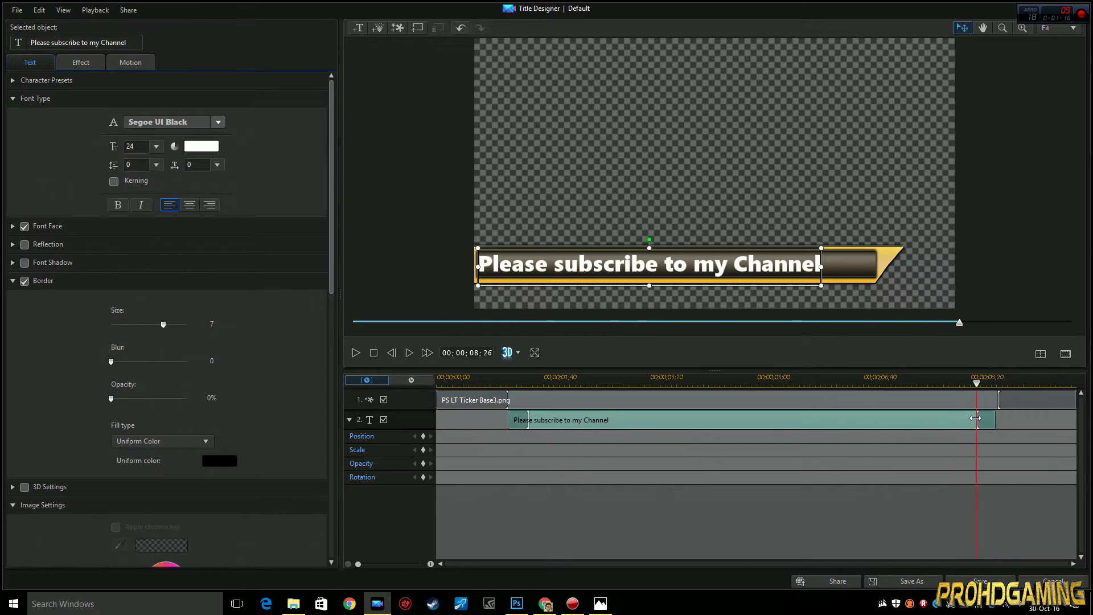
click(977, 420)
click(526, 418)
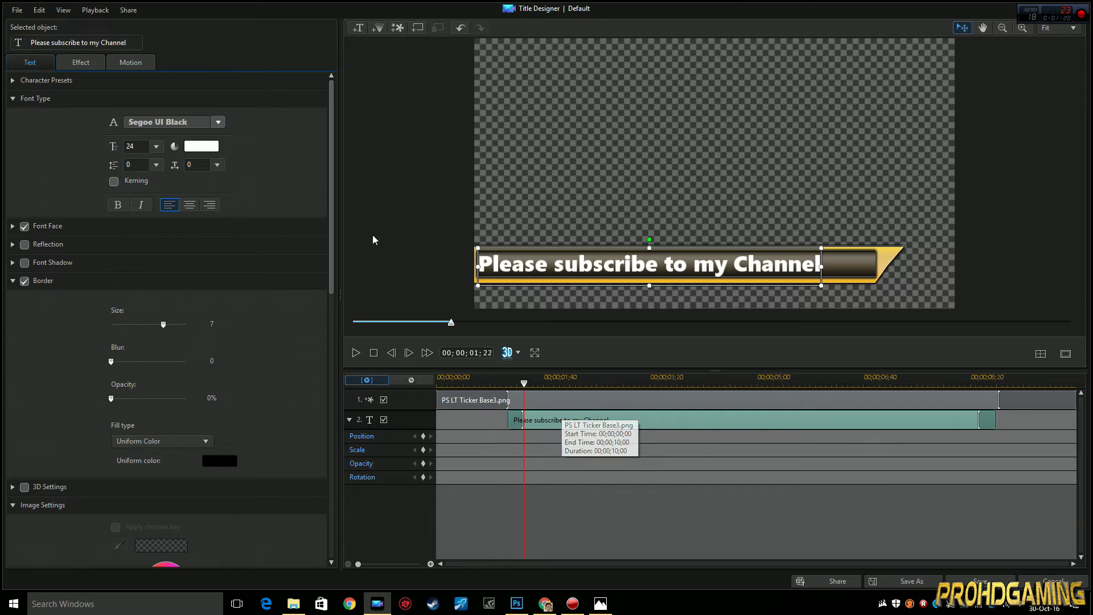
Apply Double Vision Horizontal as the ticker text's starting effect.
click(81, 64)
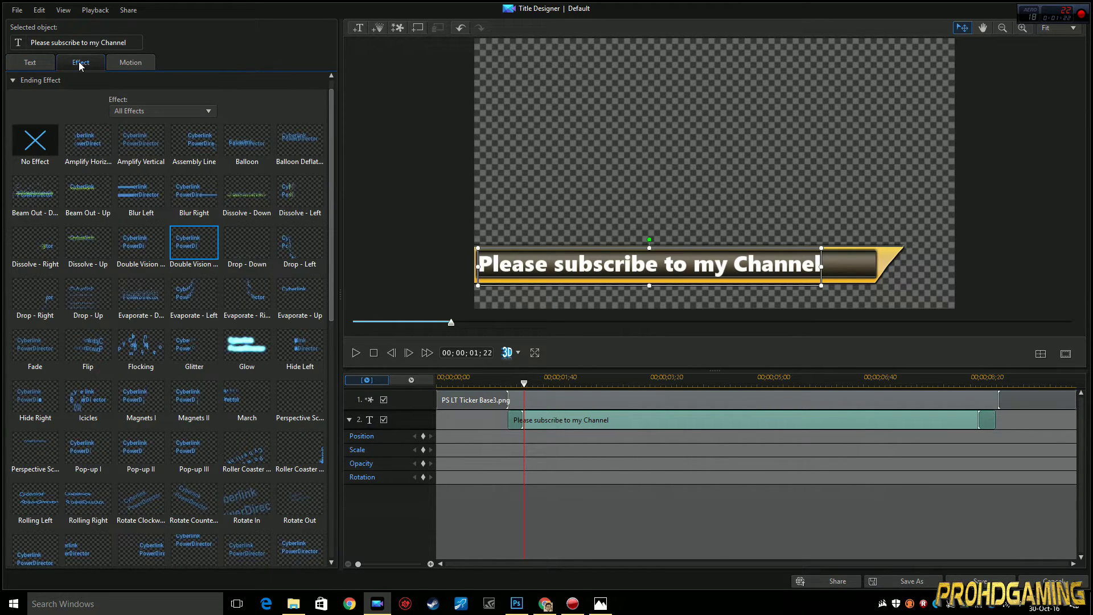
click(13, 80)
click(13, 81)
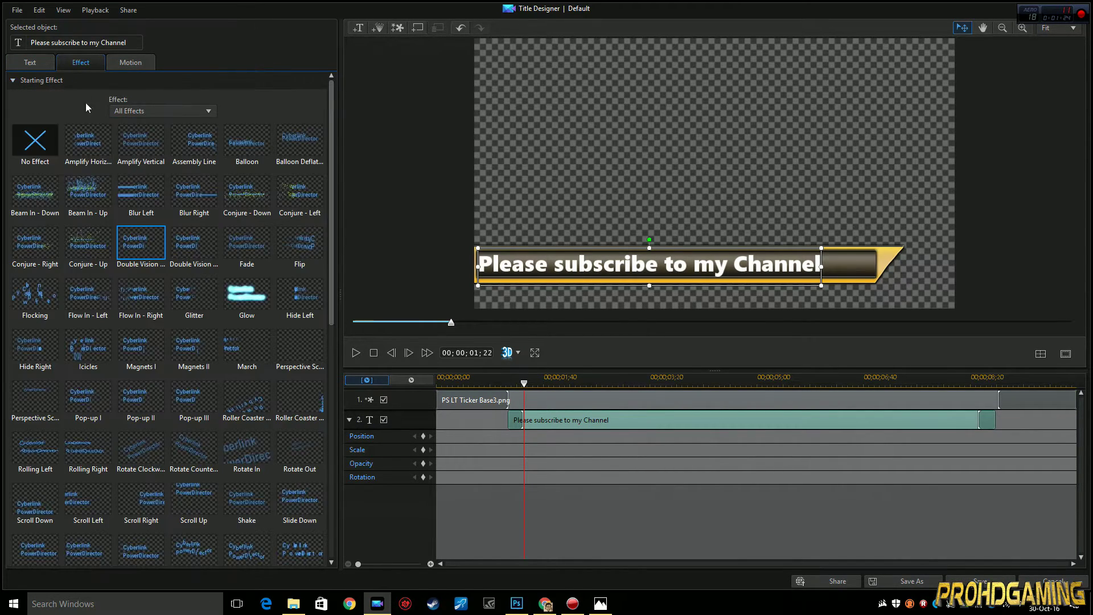
click(138, 256)
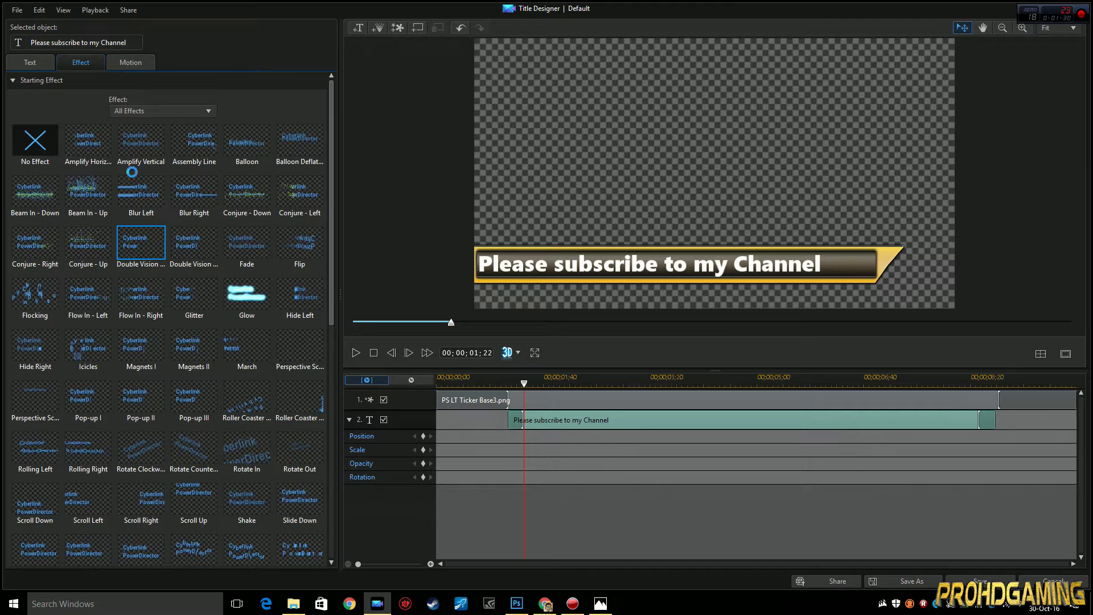
Apply Double Vision Vertical as the ending effect and play the title from the start.
click(13, 81)
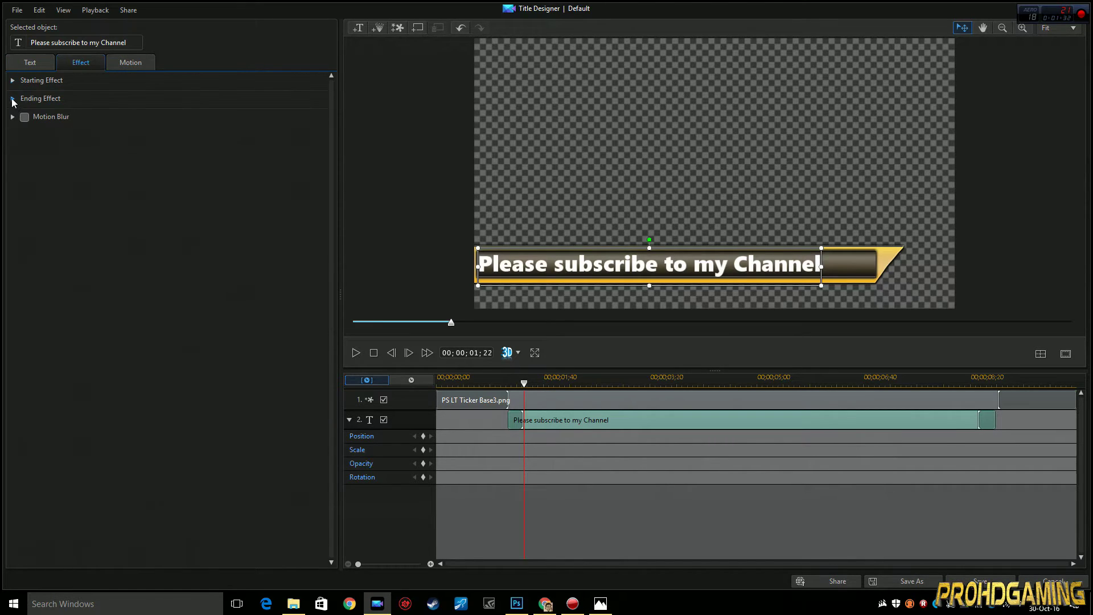
click(13, 99)
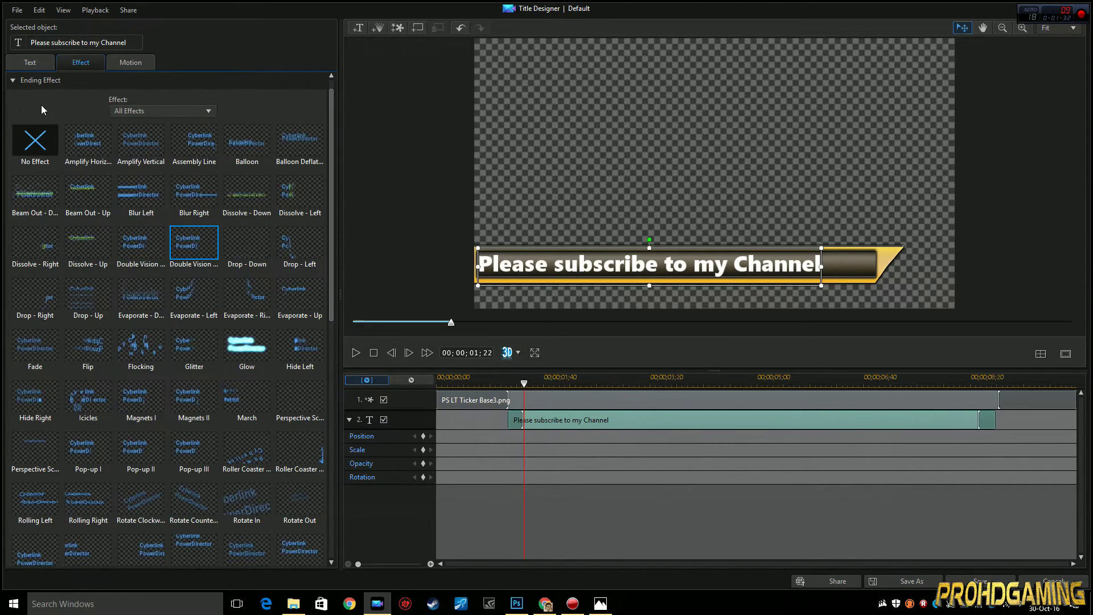
click(199, 247)
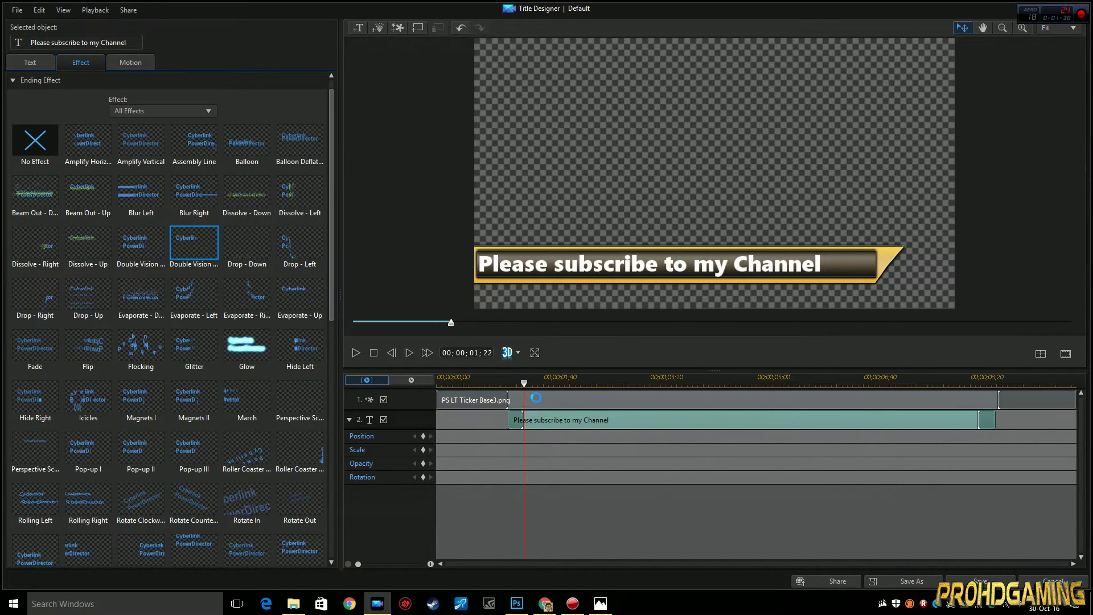
drag(532, 389, 434, 386)
click(356, 353)
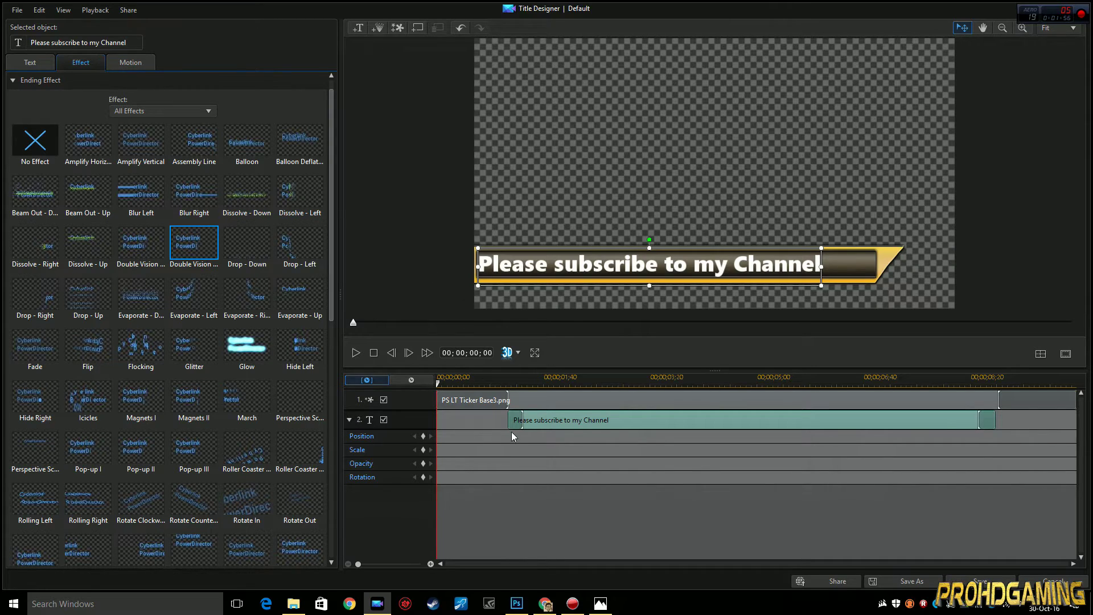
Lengthen the text's starting effect and play back the entrance animation.
drag(524, 419, 438, 384)
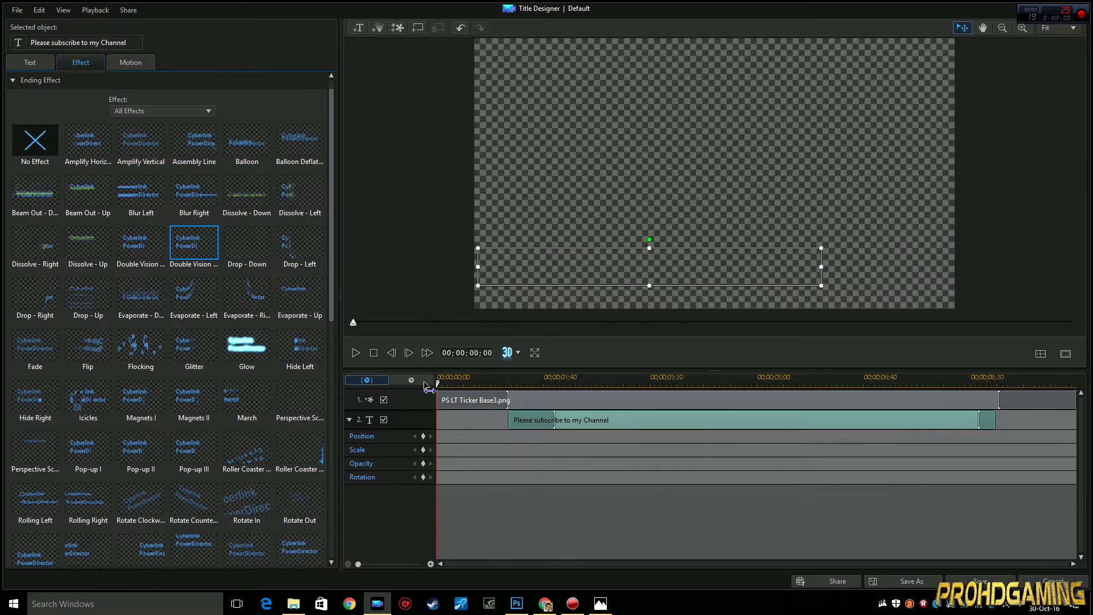
click(355, 353)
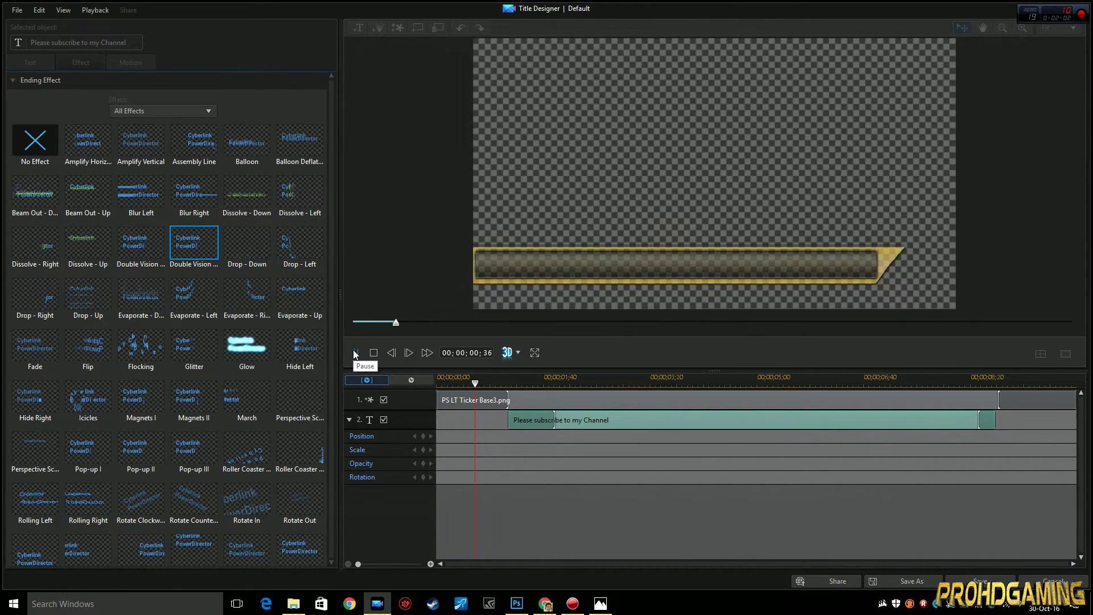
click(565, 420)
drag(567, 420, 573, 421)
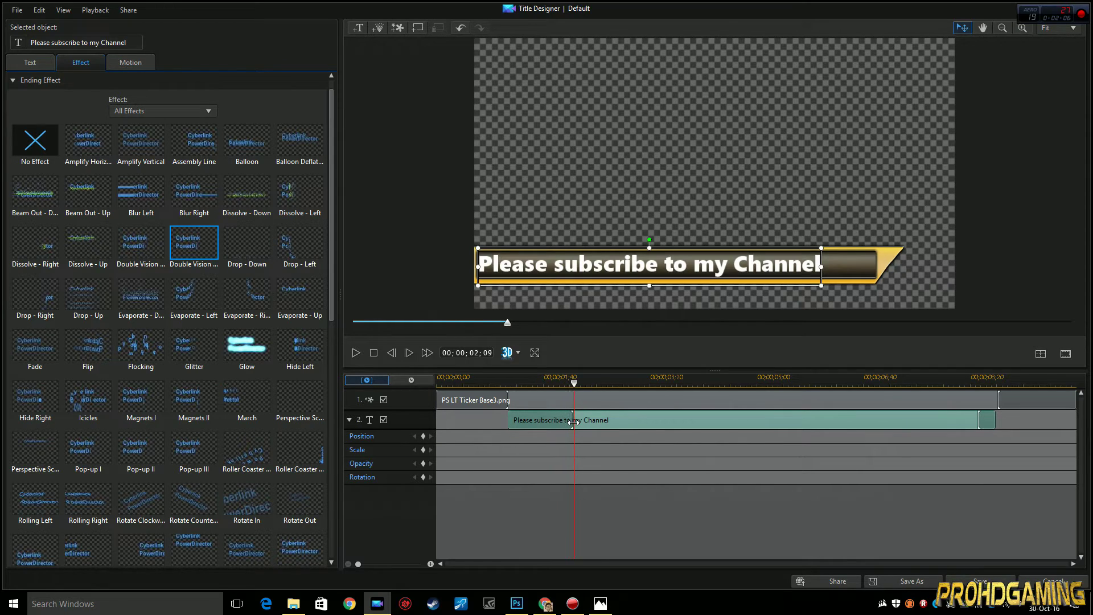
drag(573, 380, 430, 388)
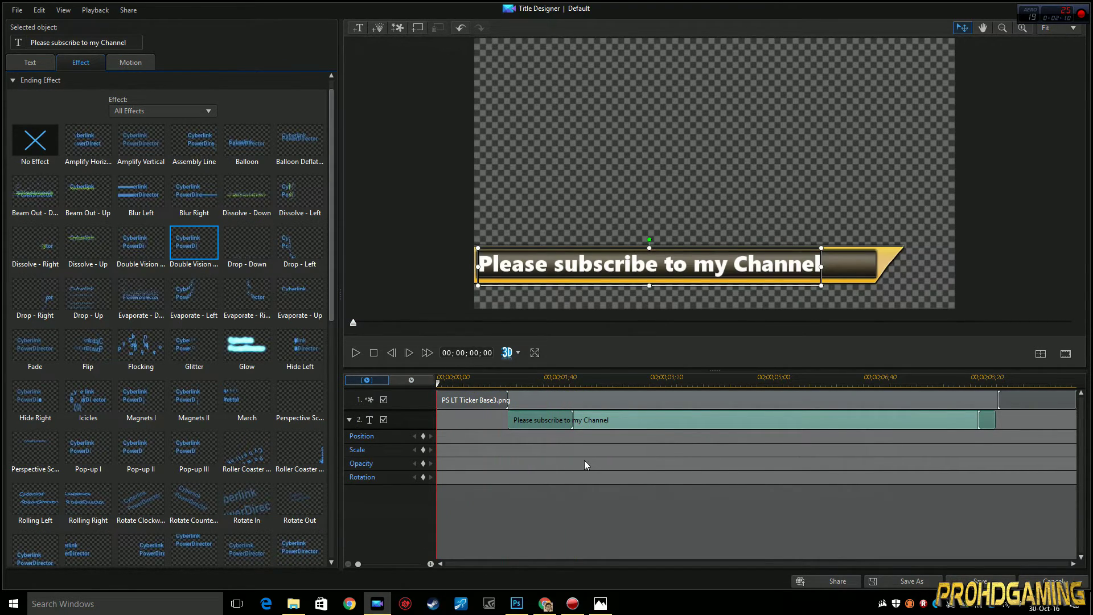
key(space)
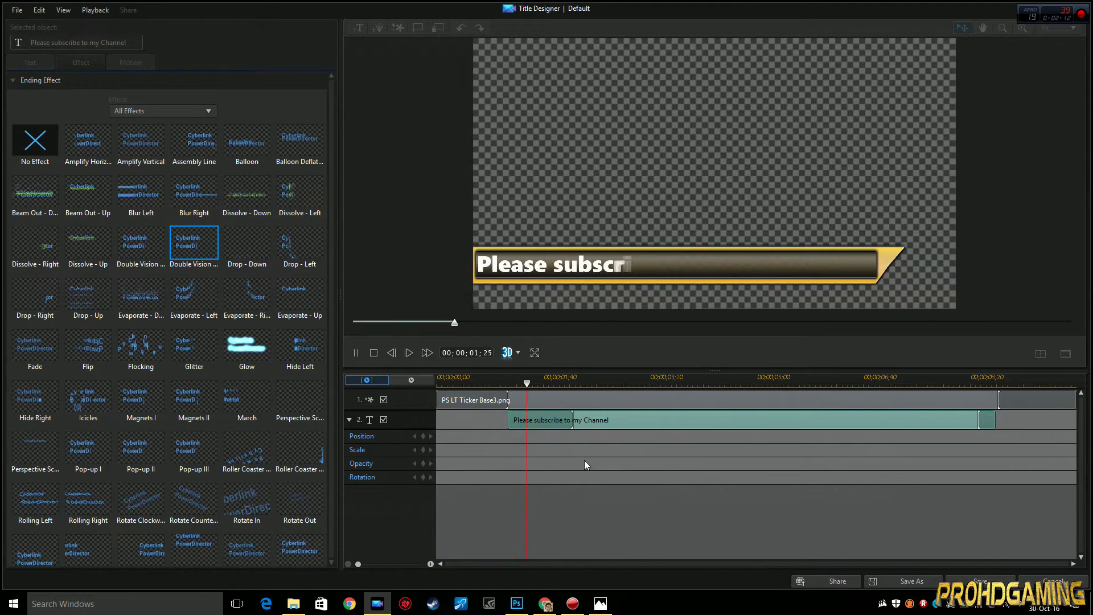
key(space)
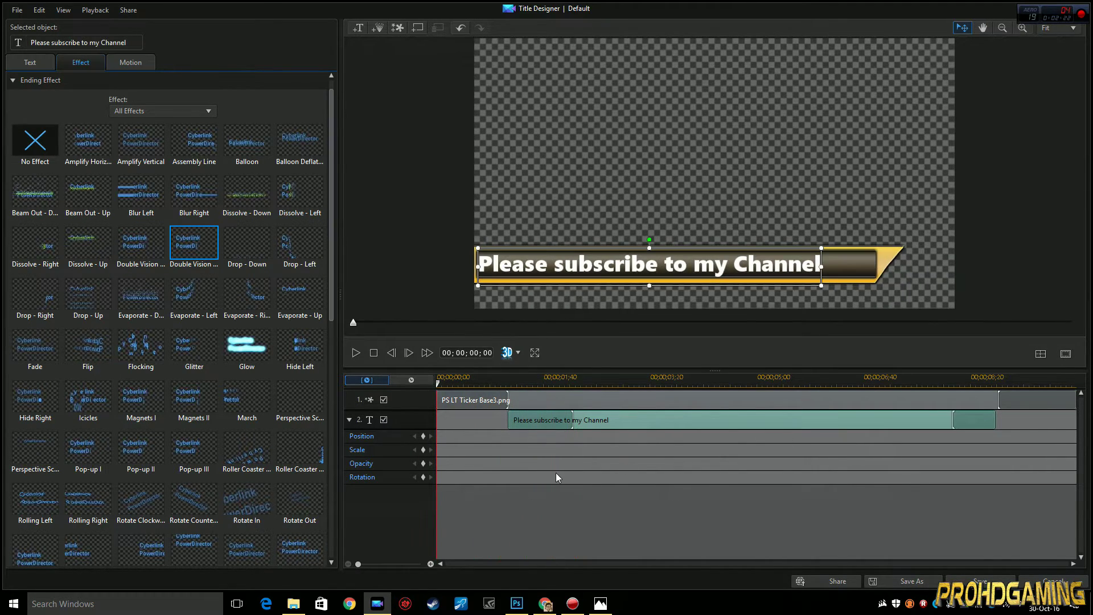
Preview the ending effect, then replay the whole title animation from the beginning.
click(948, 420)
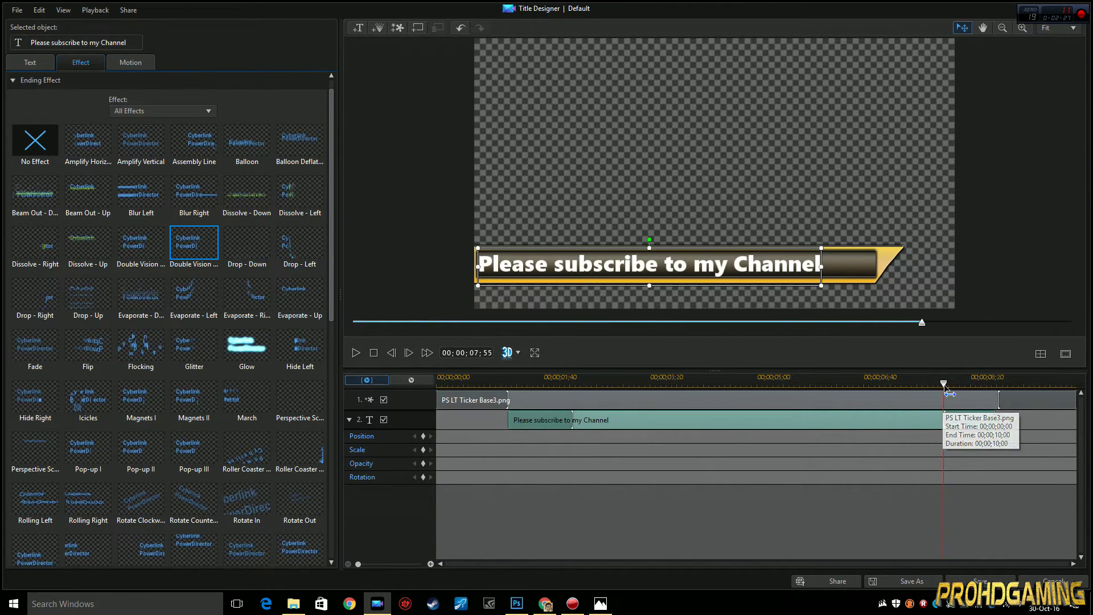
mouse_move(945, 383)
mouse_down()
mouse_move(861, 386)
mouse_move(951, 398)
mouse_up()
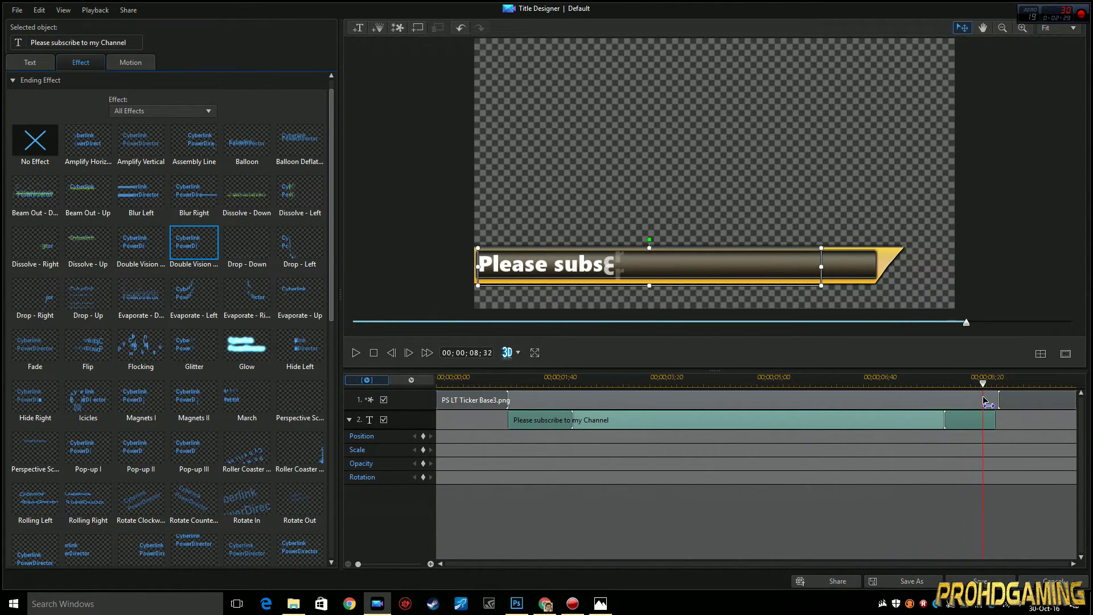
drag(987, 404, 409, 400)
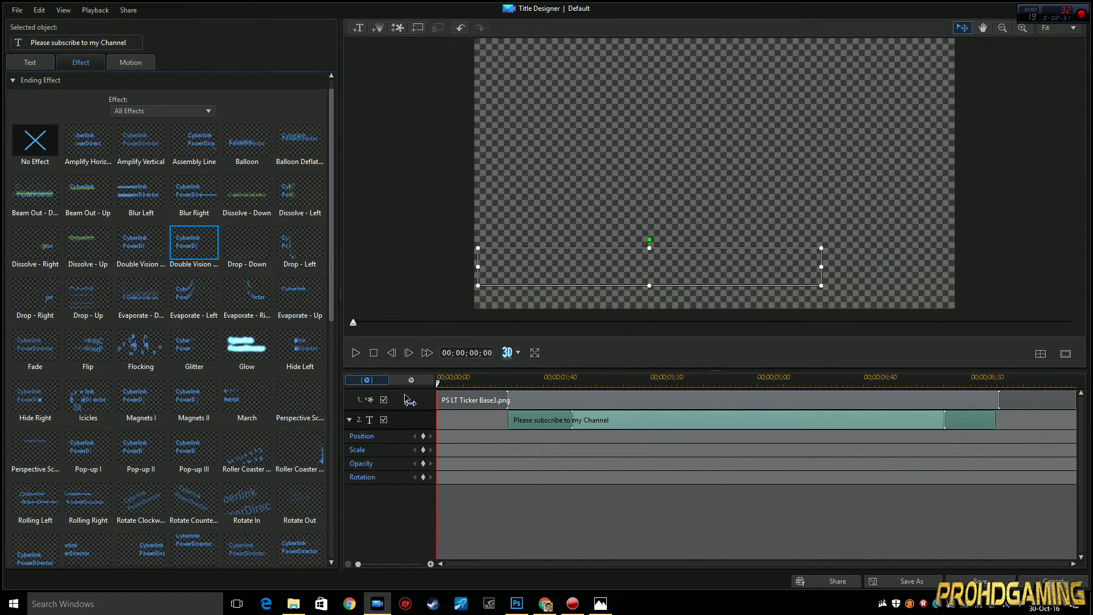
click(356, 353)
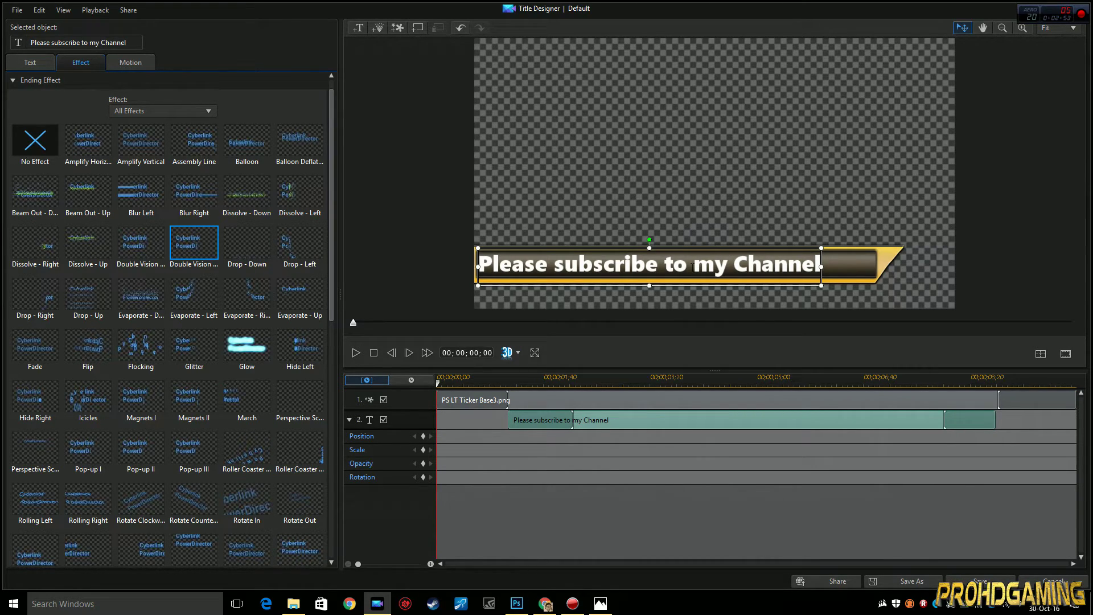
Select the title text and the ticker base image layer, then show the text settings panel.
double_click(631, 264)
drag(494, 265, 823, 266)
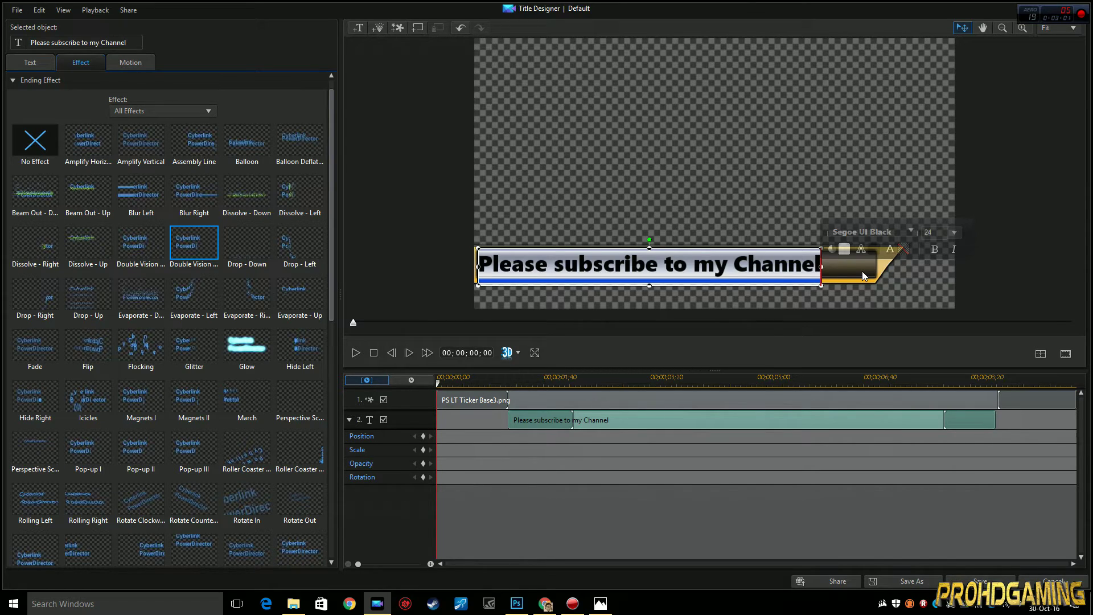
click(862, 271)
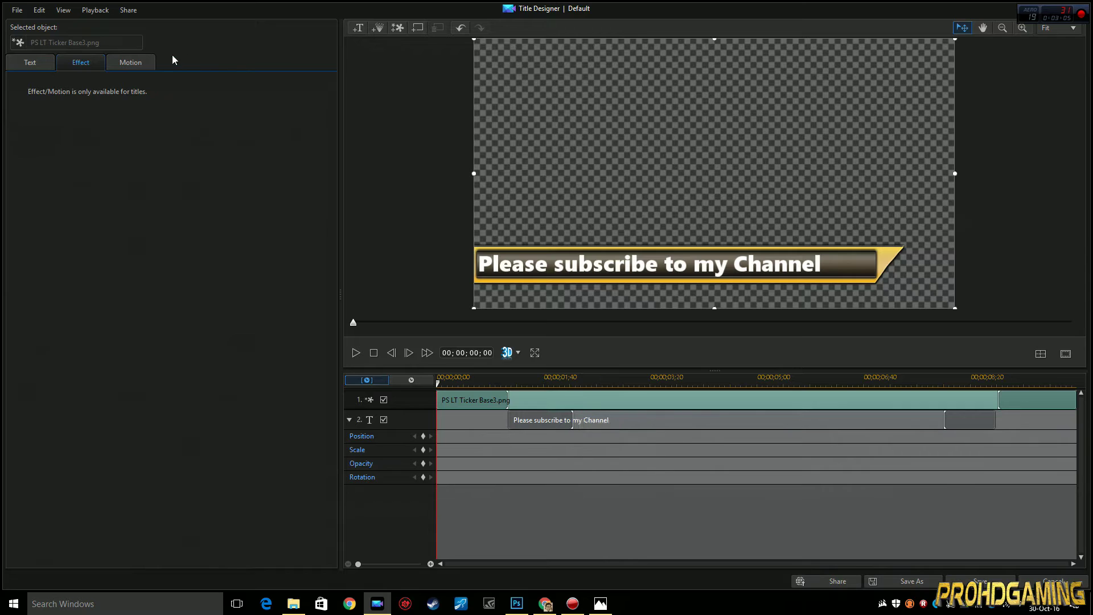
click(40, 66)
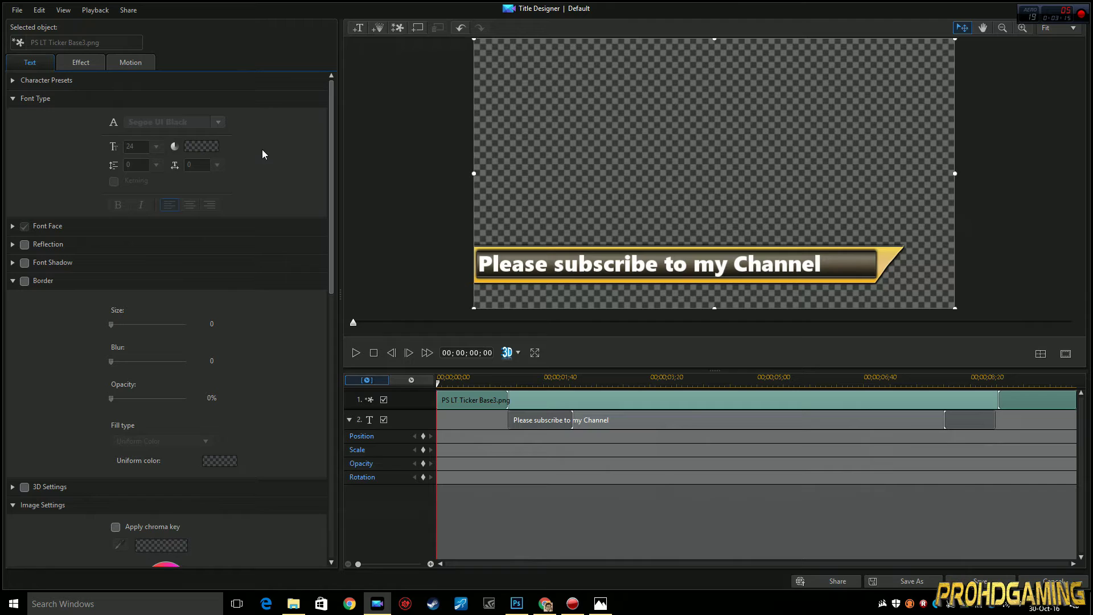
Save the ticker title as custom template PROHD1 and leave Title Designer.
click(892, 586)
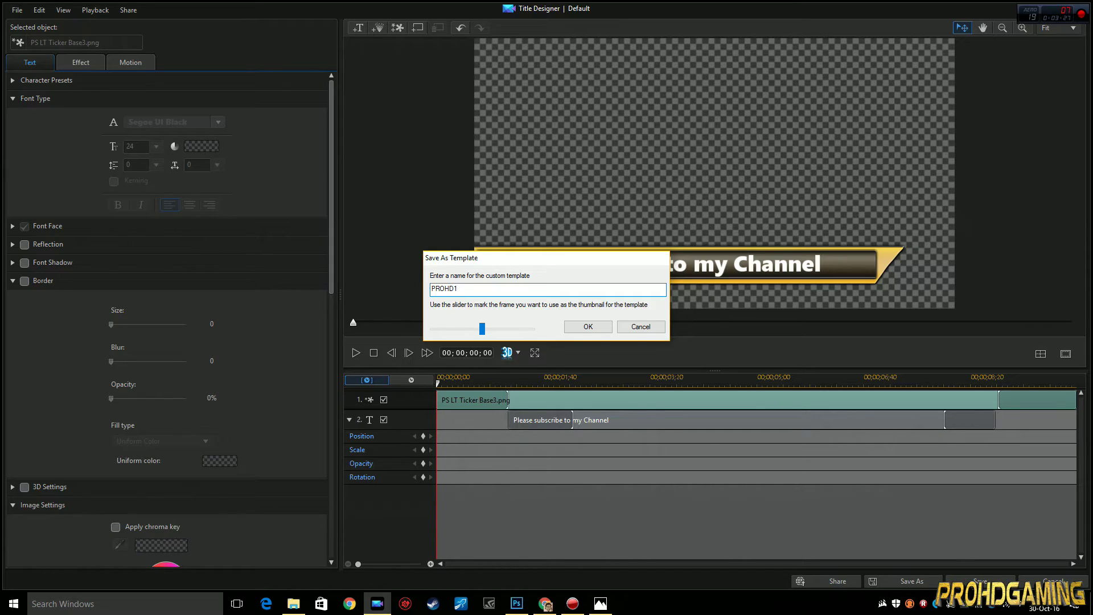
key(Return)
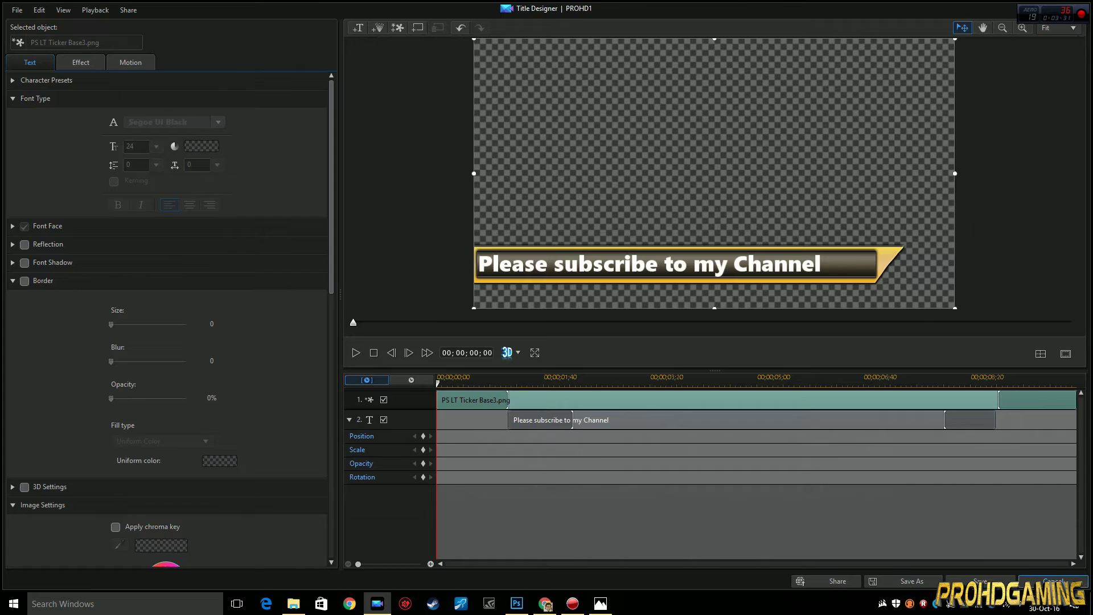
click(1053, 582)
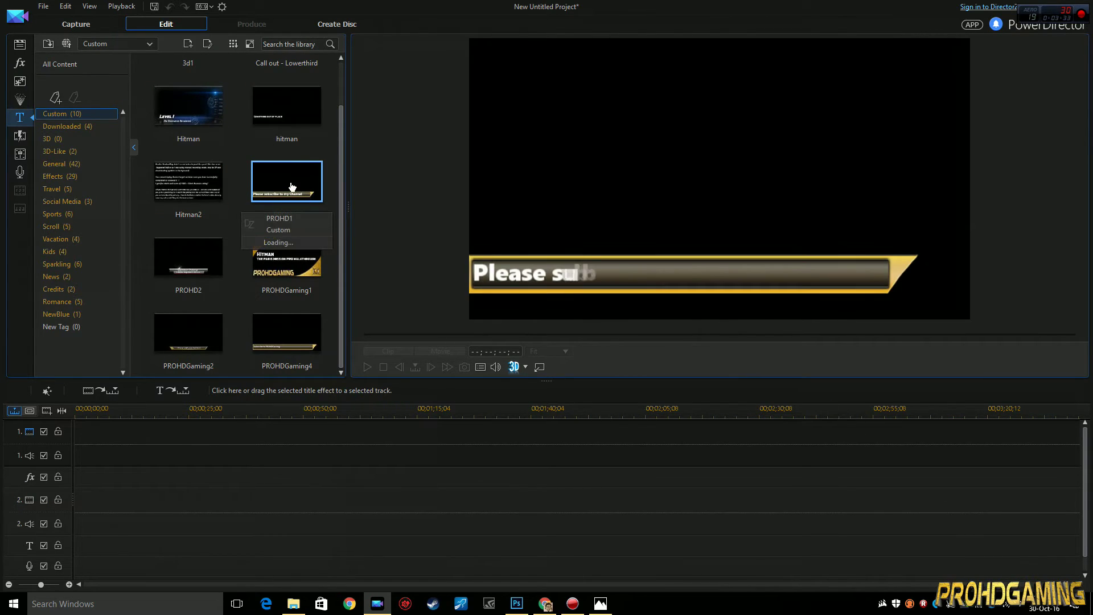
Place the PROHD1 title on the timeline and preview it briefly.
drag(292, 187, 195, 453)
key(space)
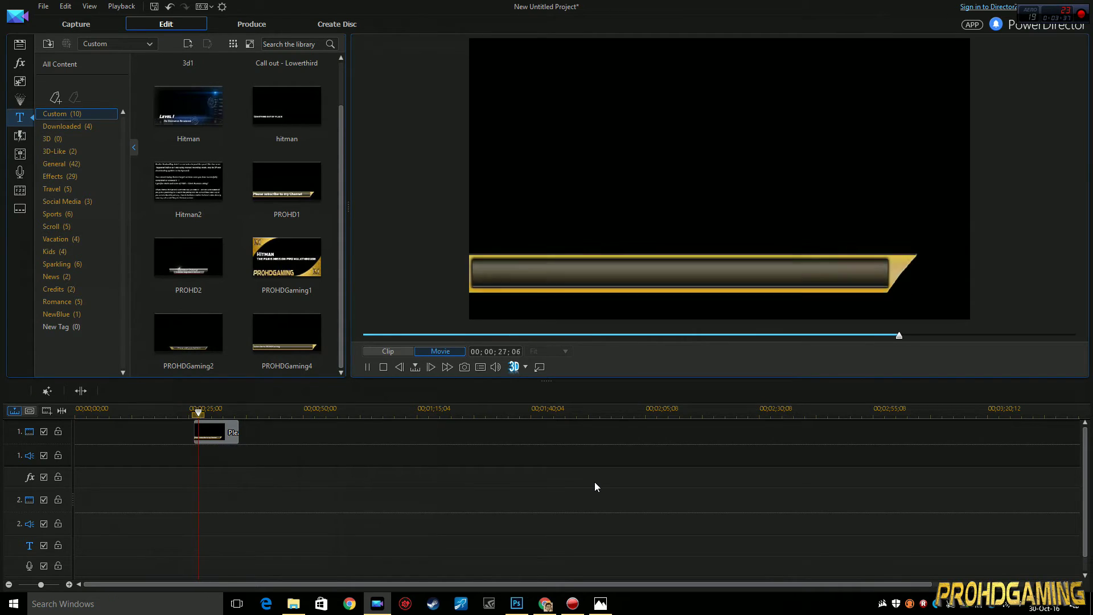
key(space)
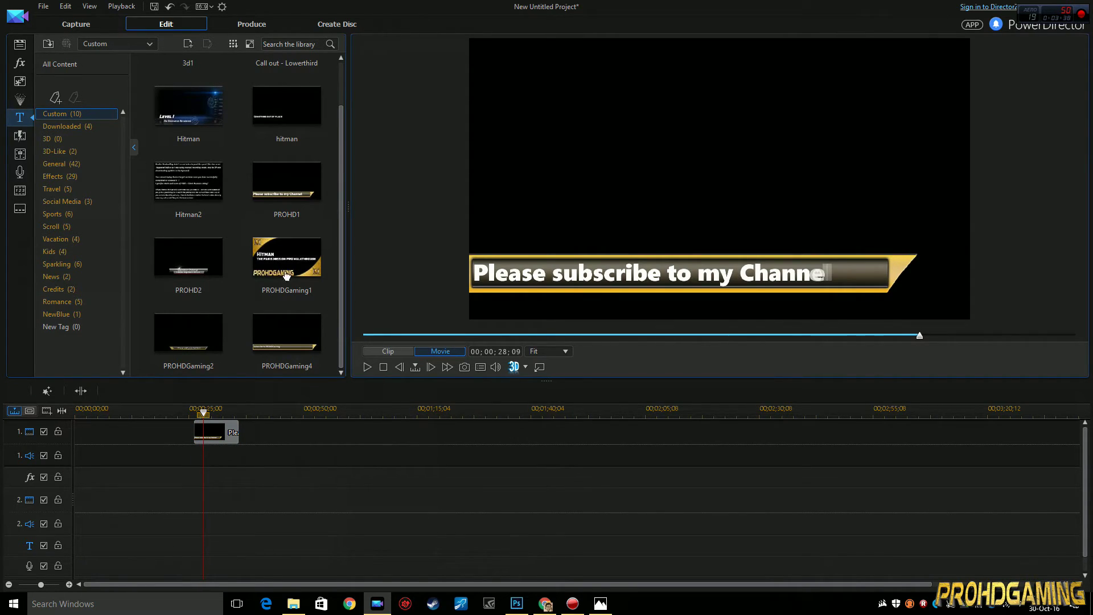
Put the game snapshot on track 1 stretched to about 2:37, with the title on track 2, and preview.
click(20, 45)
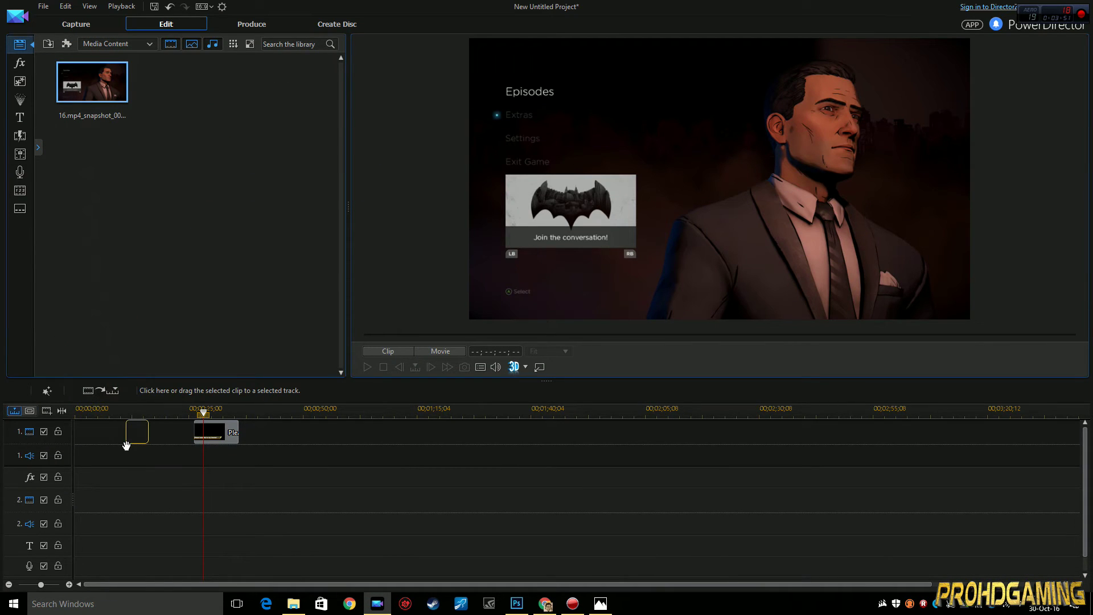
drag(127, 445, 85, 438)
drag(220, 437, 87, 496)
drag(84, 438, 793, 439)
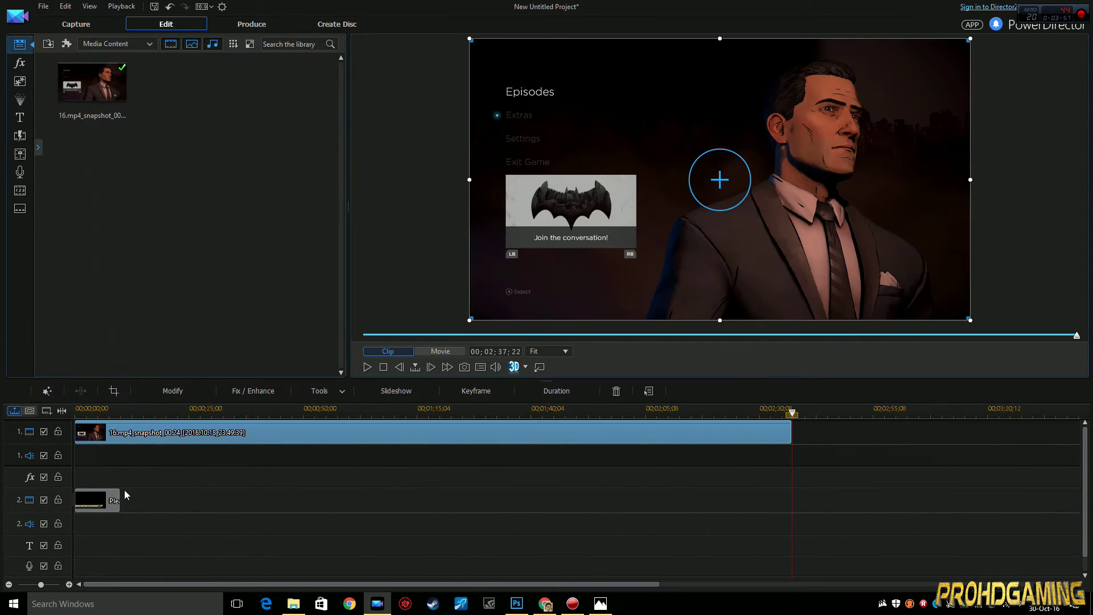
drag(97, 500, 171, 500)
click(491, 478)
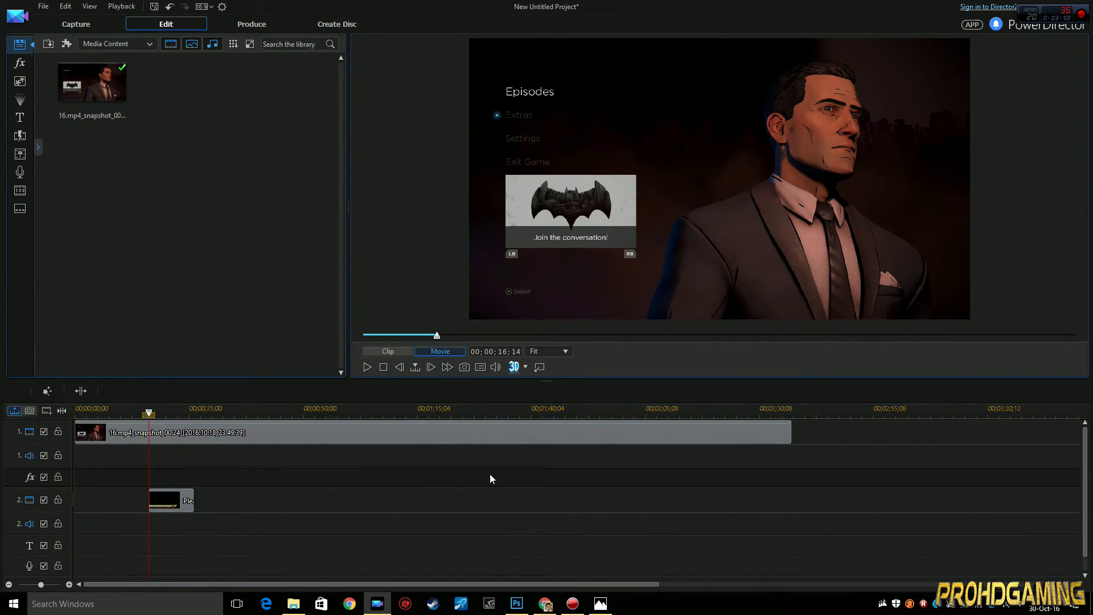
key(space)
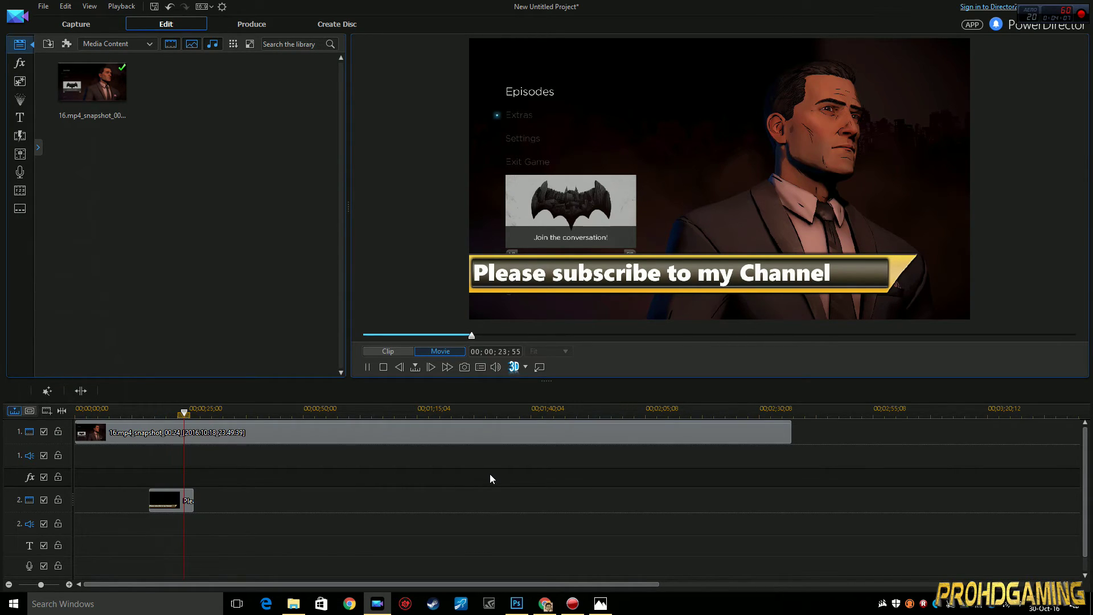
Retype the title clip's text as "Watch more Batman Telltale vids here".
click(185, 501)
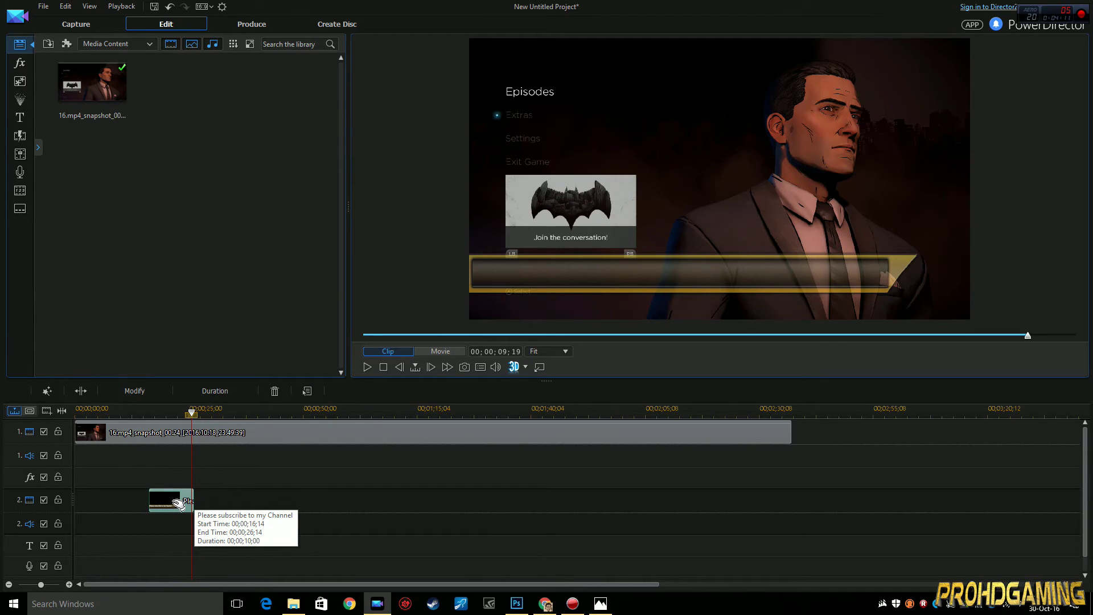
mouse_move(179, 503)
mouse_down()
mouse_move(410, 510)
mouse_move(174, 513)
mouse_move(170, 496)
mouse_up()
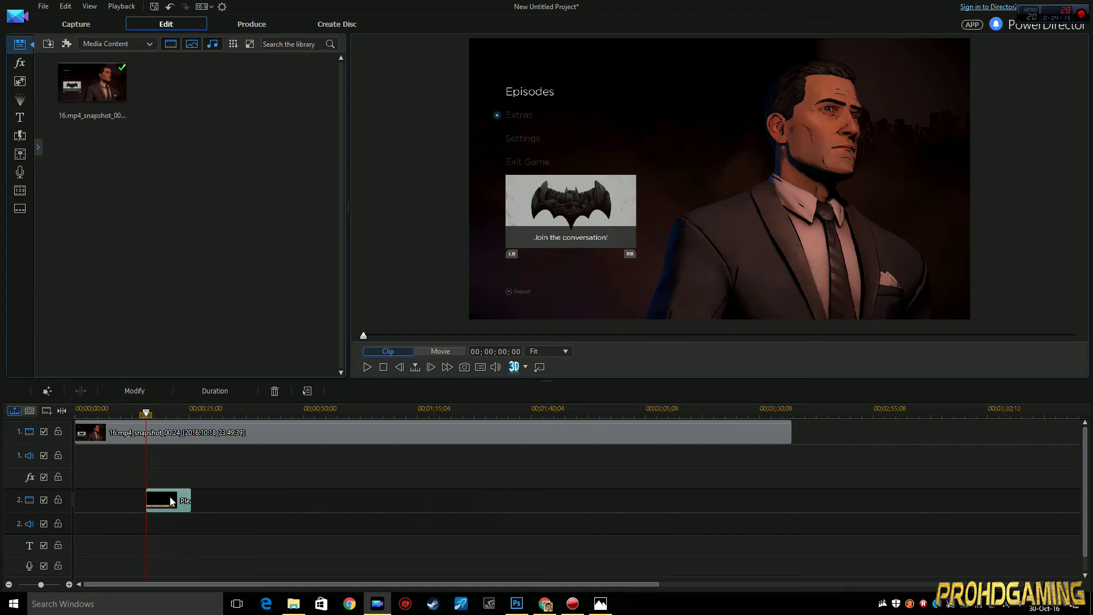
double_click(170, 496)
drag(479, 266, 824, 267)
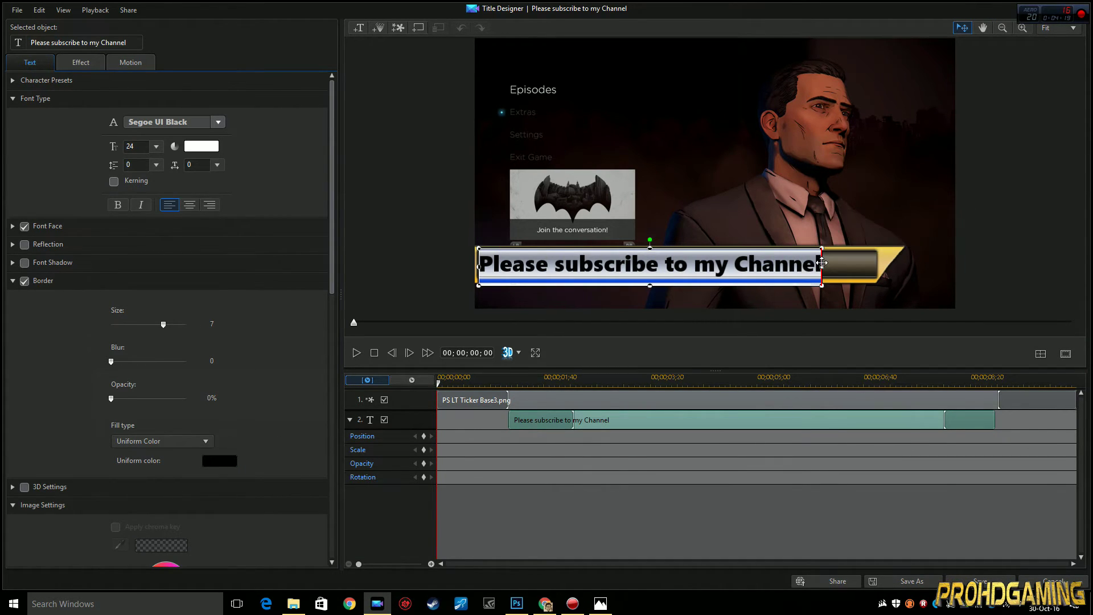
text(Watch more B)
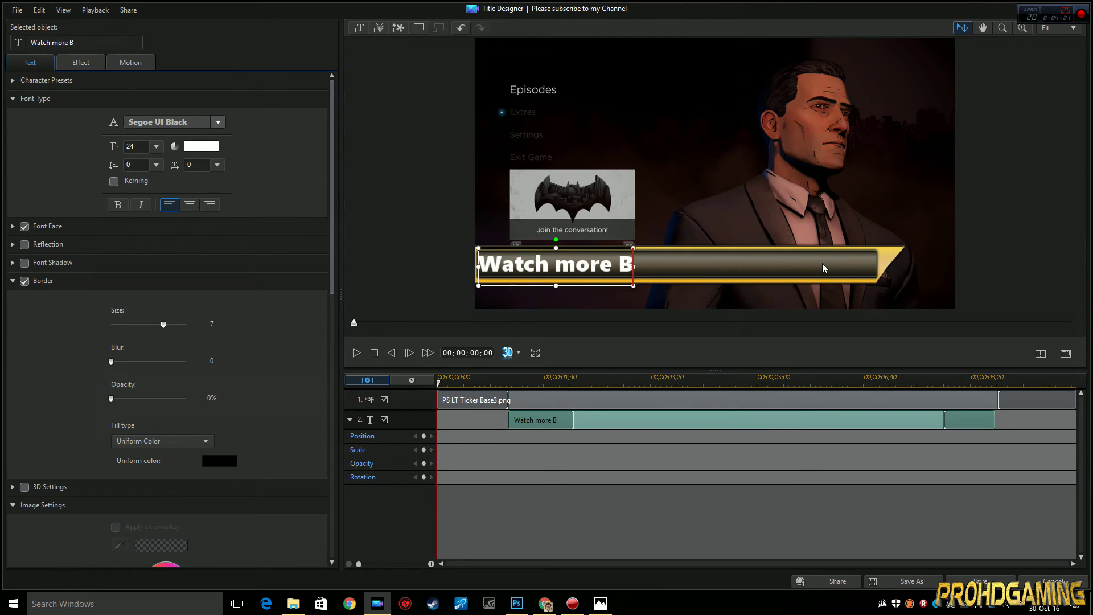
text(atman Tel)
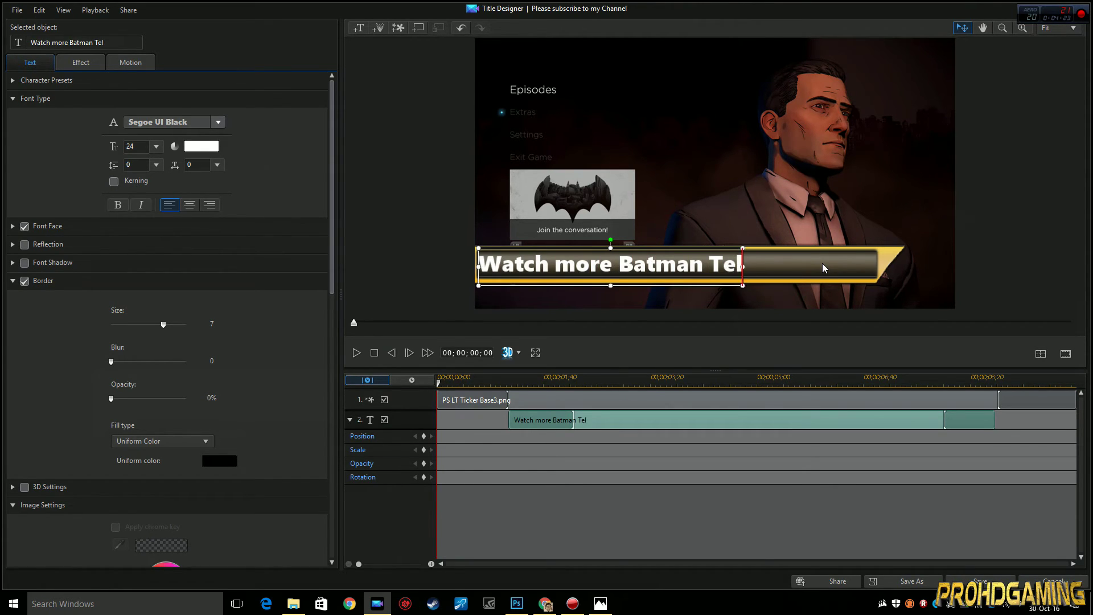
text(ltale vi)
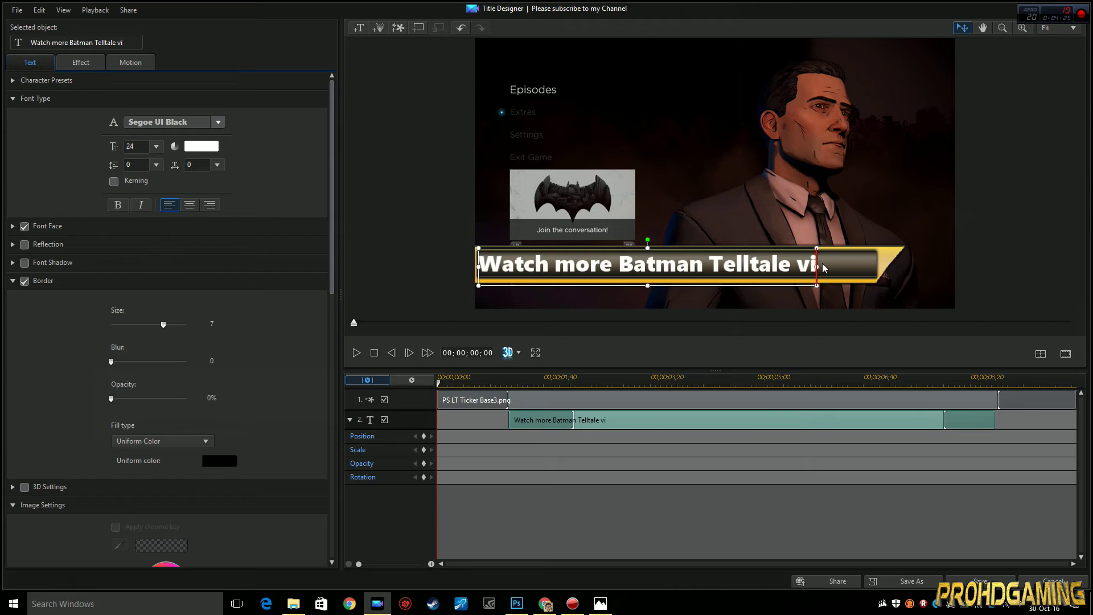
text(ds here)
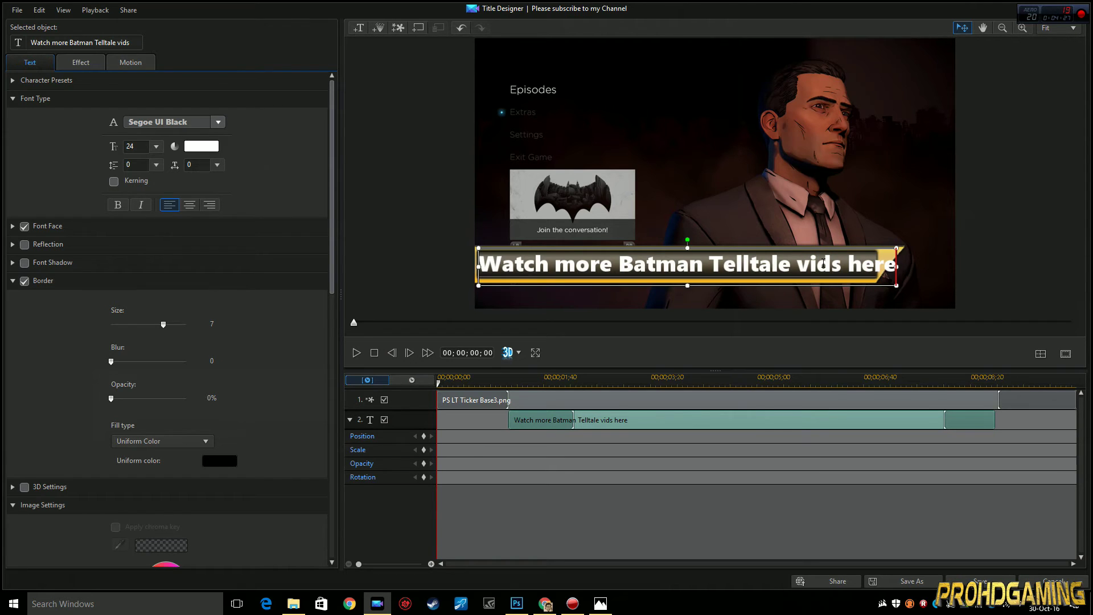
key(ctrl+a)
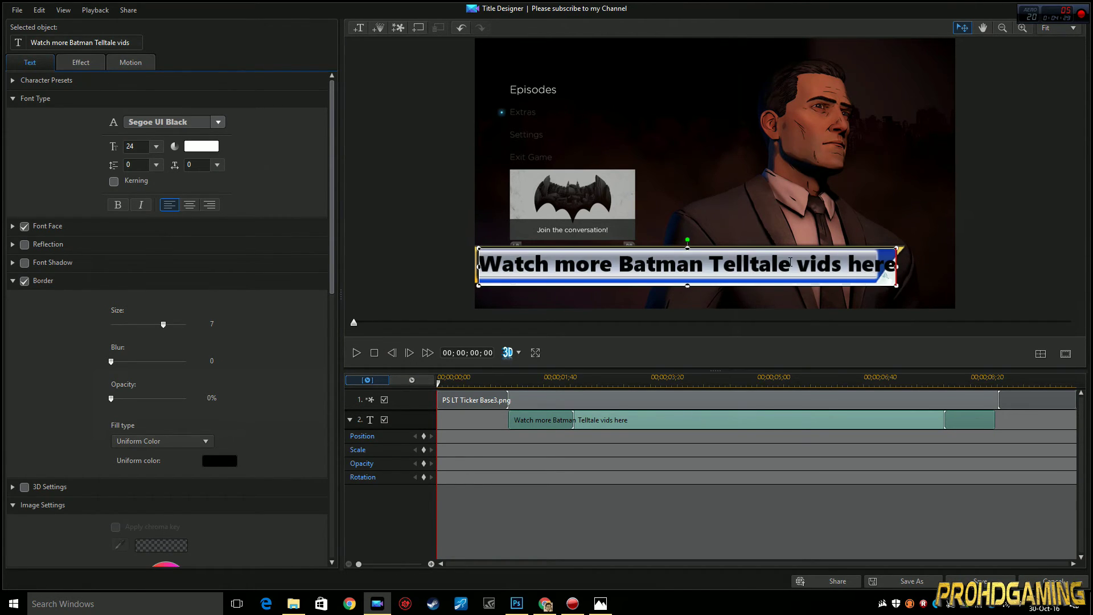
Nudge the title text box slightly up on the ticker bar and save the title.
click(897, 248)
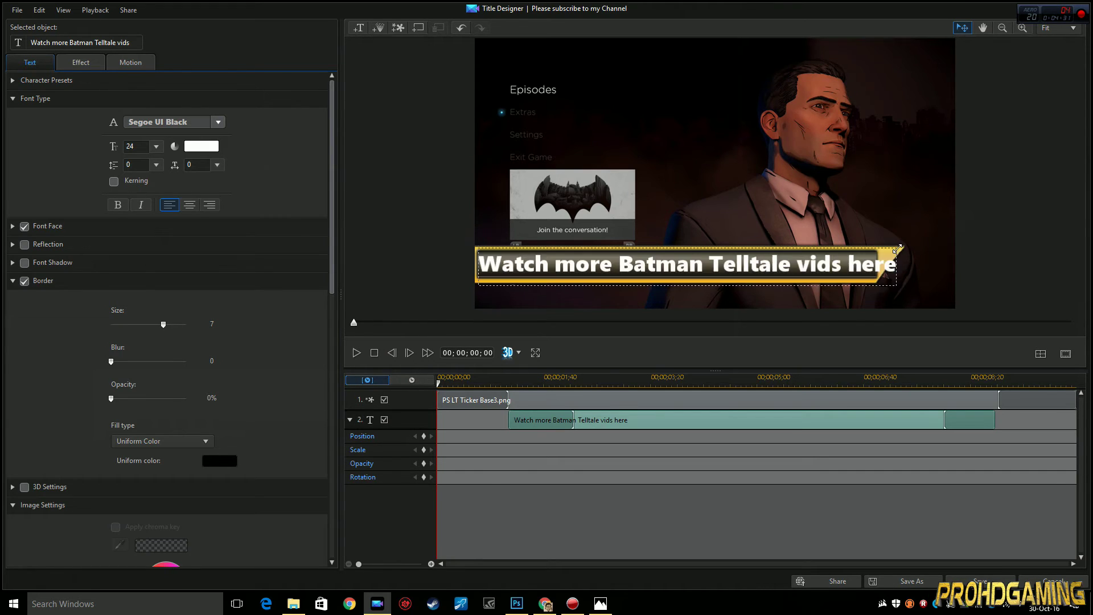
click(893, 251)
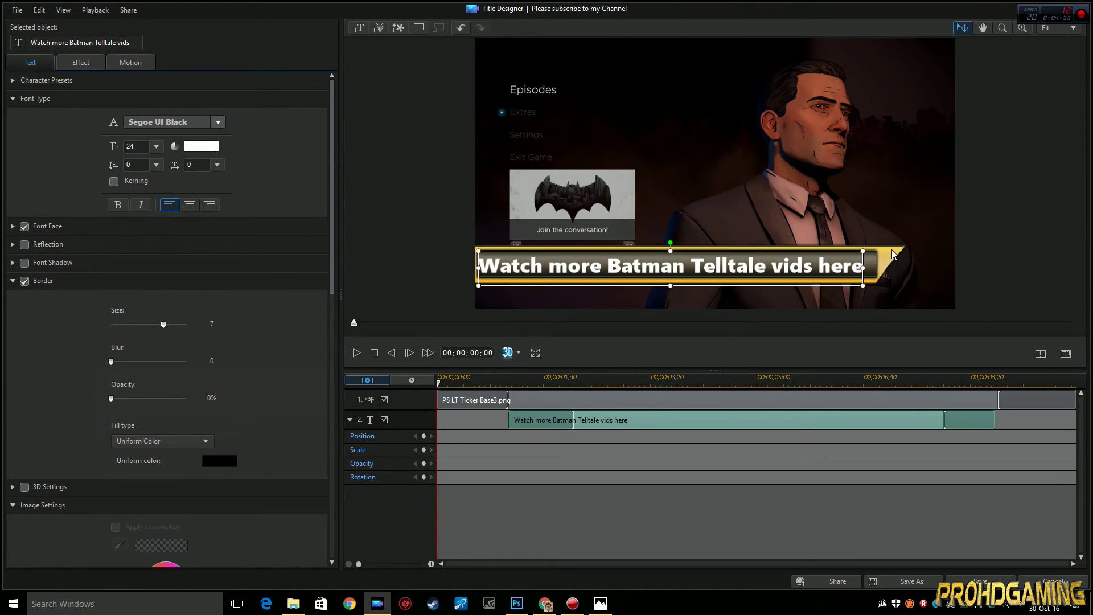
key(Up)
key(Up)
key(Up)
key(Right)
key(Right)
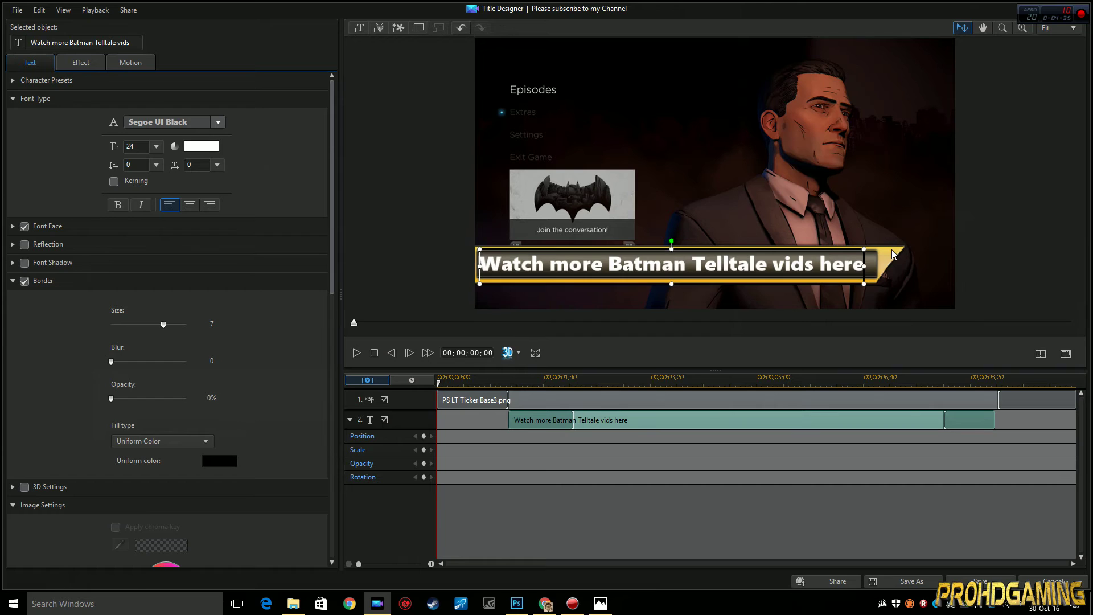
key(Up)
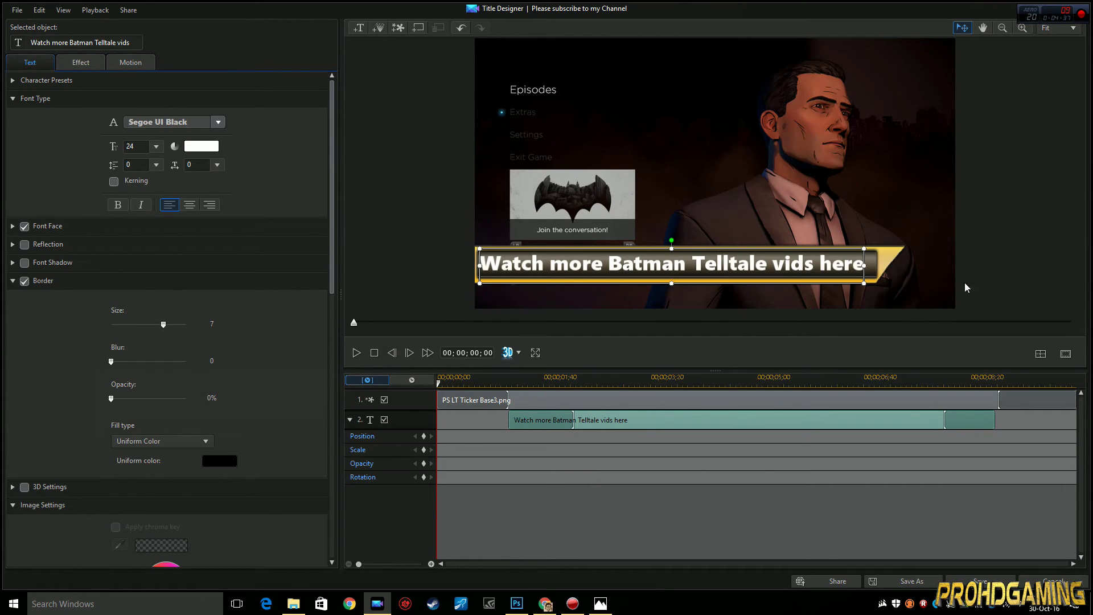
click(980, 580)
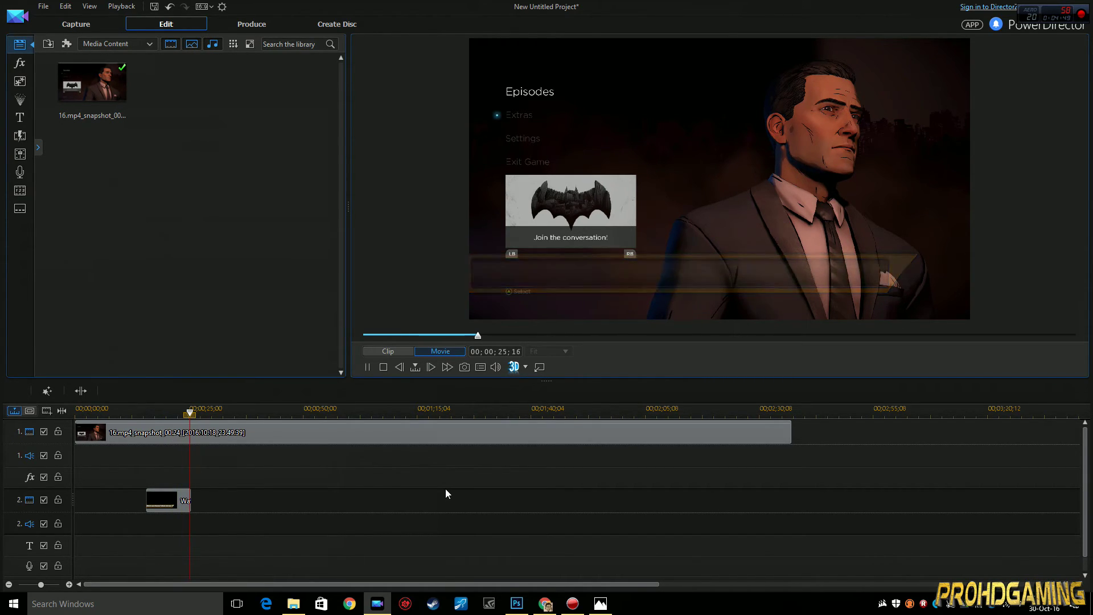
Paste a copy of the Batman title onto track 2 at about 2:18 and play it back.
click(183, 500)
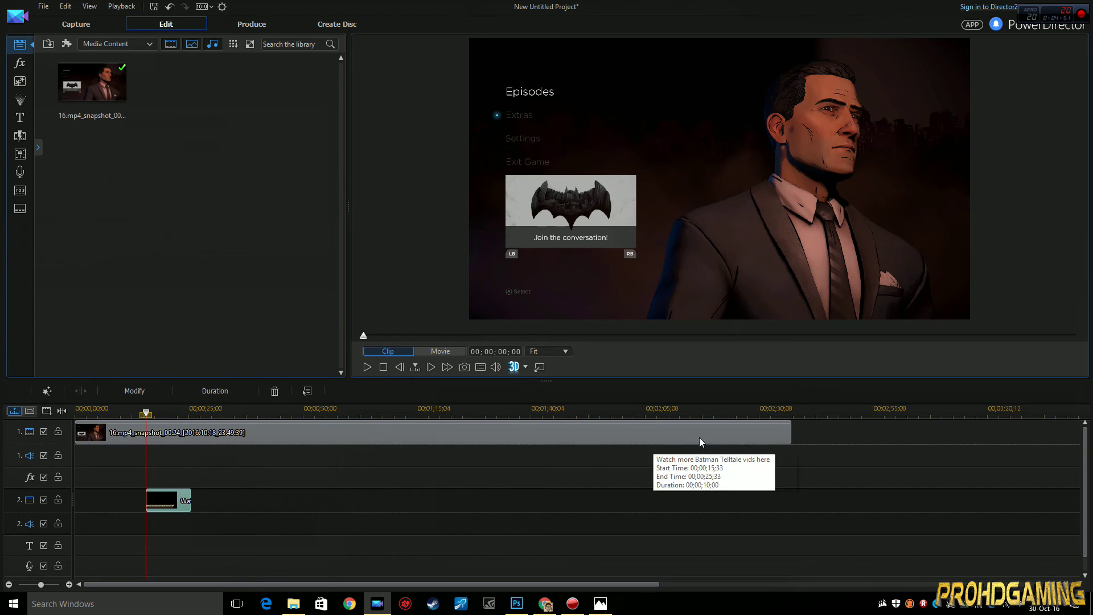
click(708, 411)
click(710, 434)
click(713, 509)
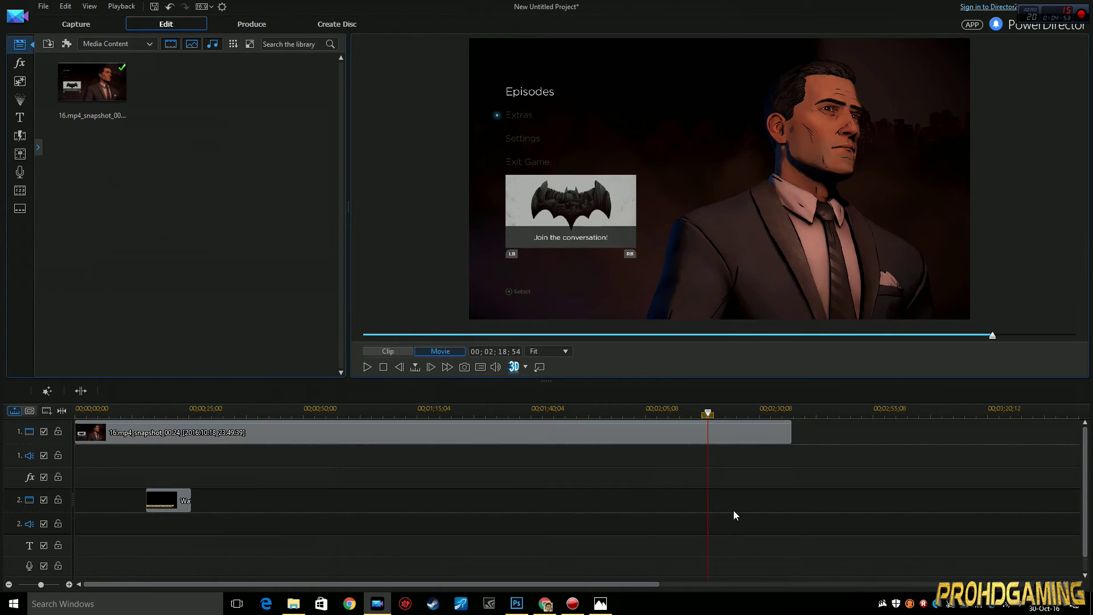
key(ctrl+v)
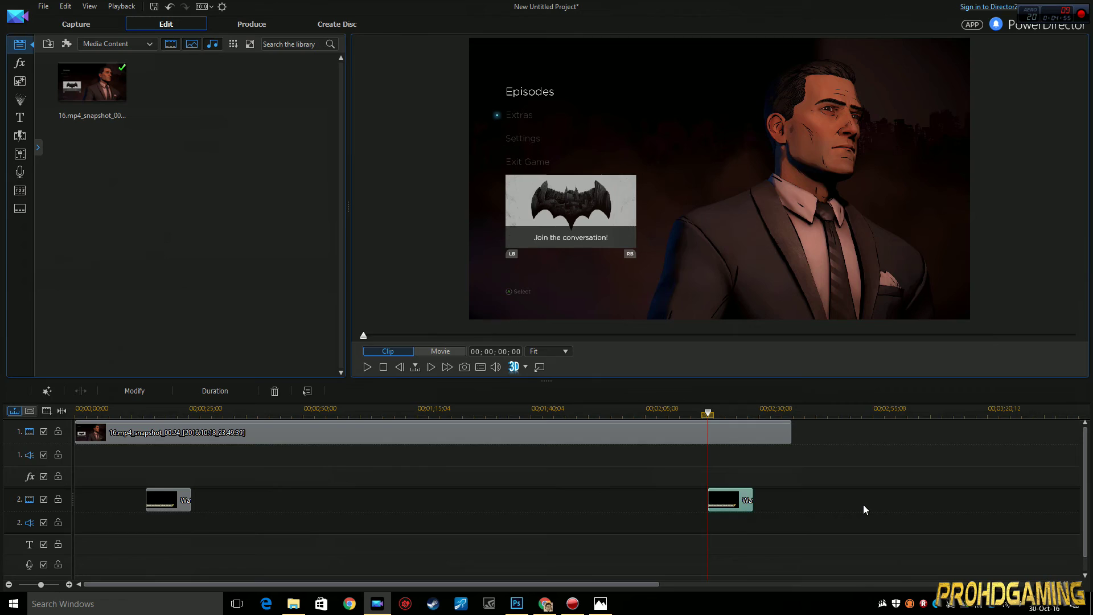
key(space)
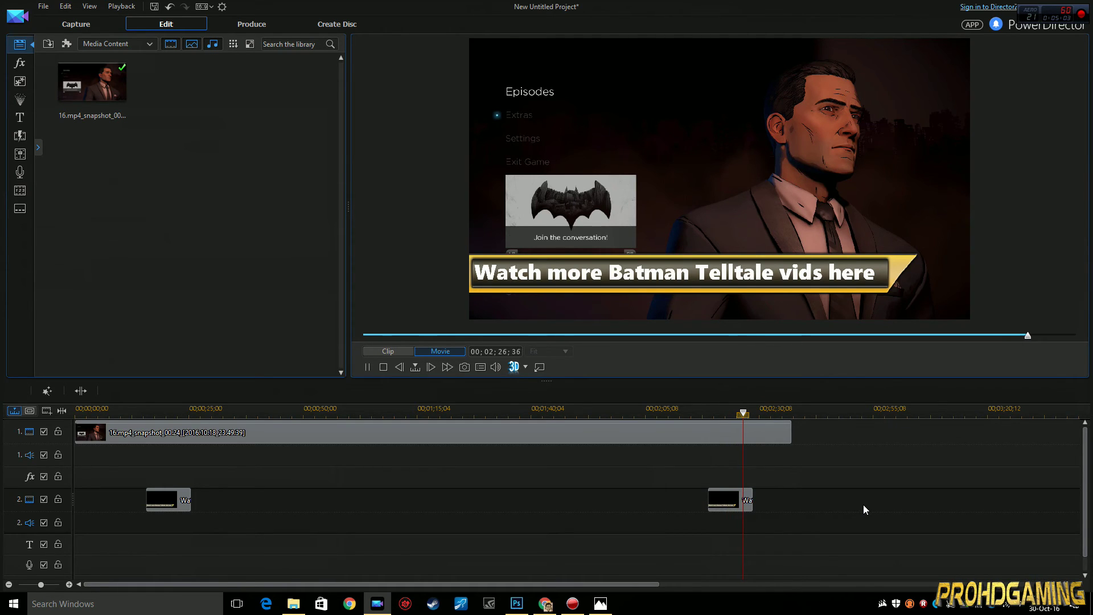
key(space)
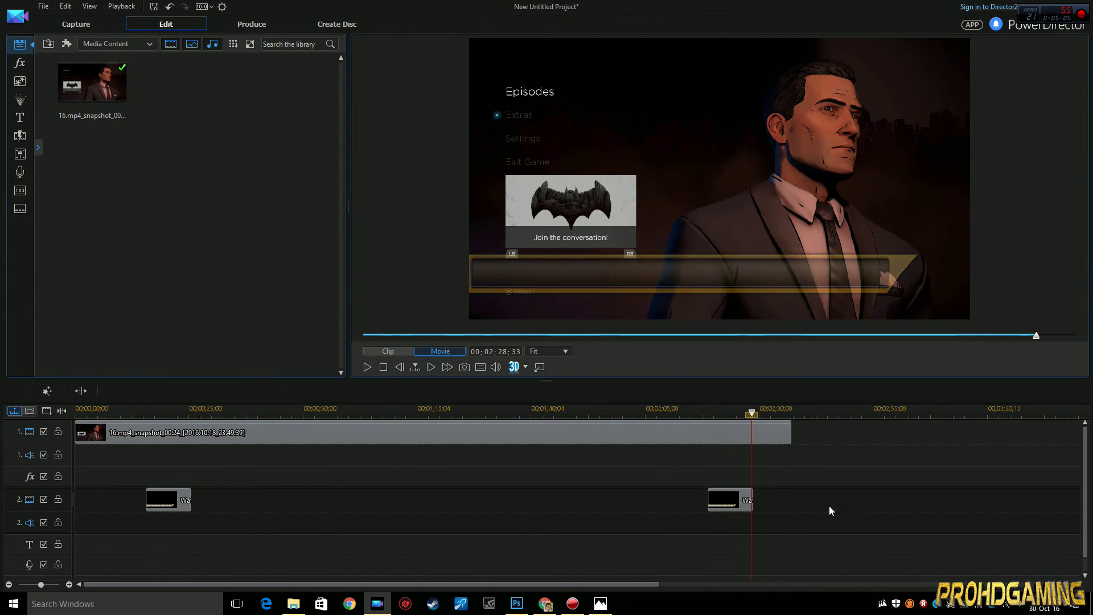
click(730, 510)
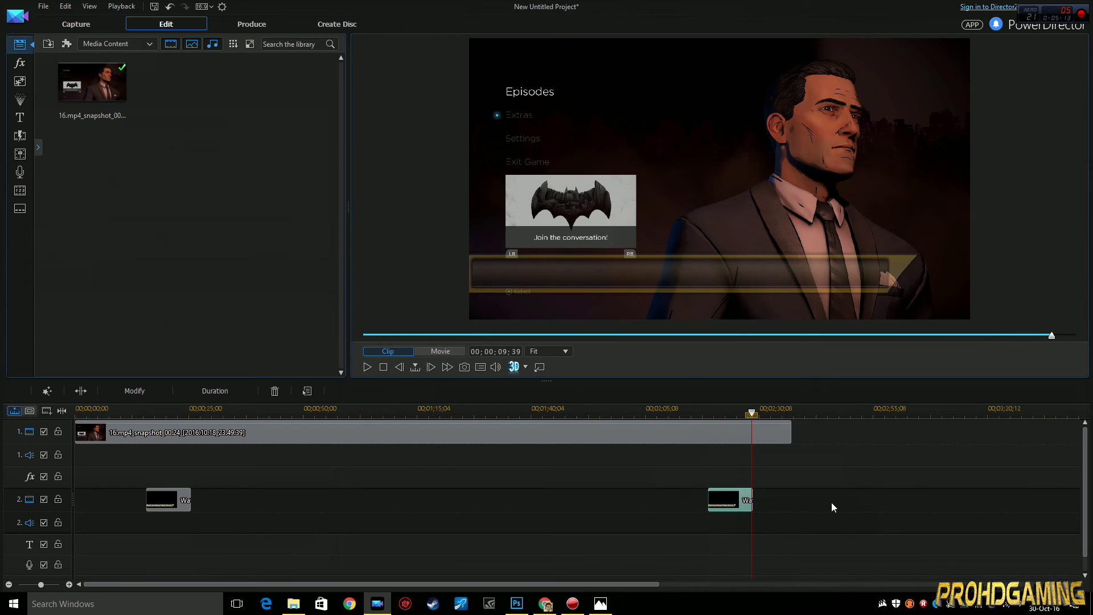